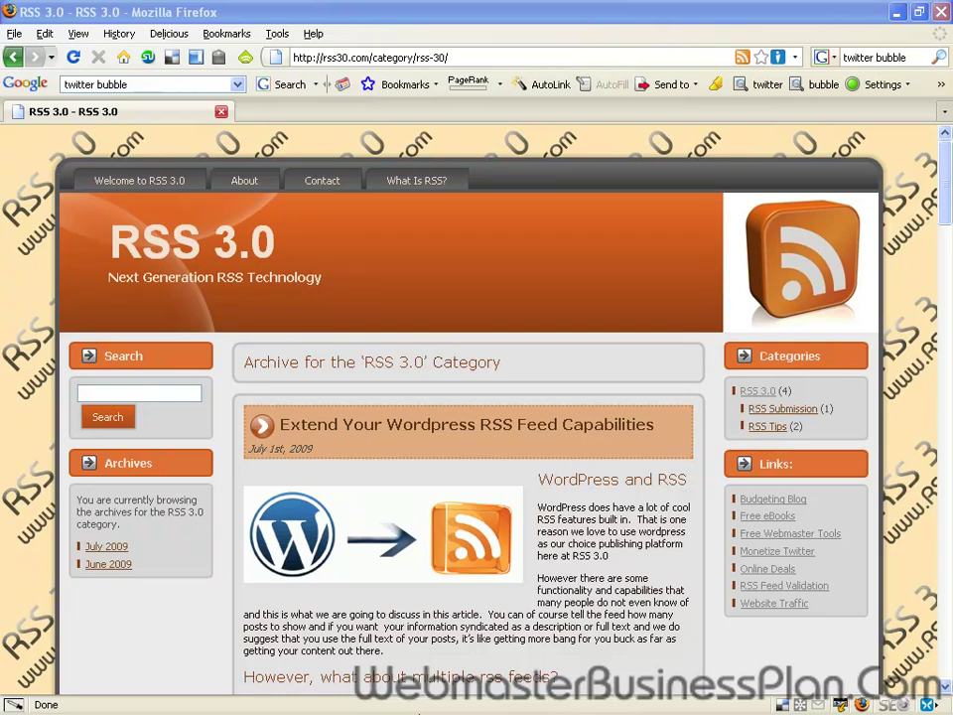
Bring the RSS Submit window forward, scroll its feed list, then minimize it
mouse_move(417, 712)
key("super")
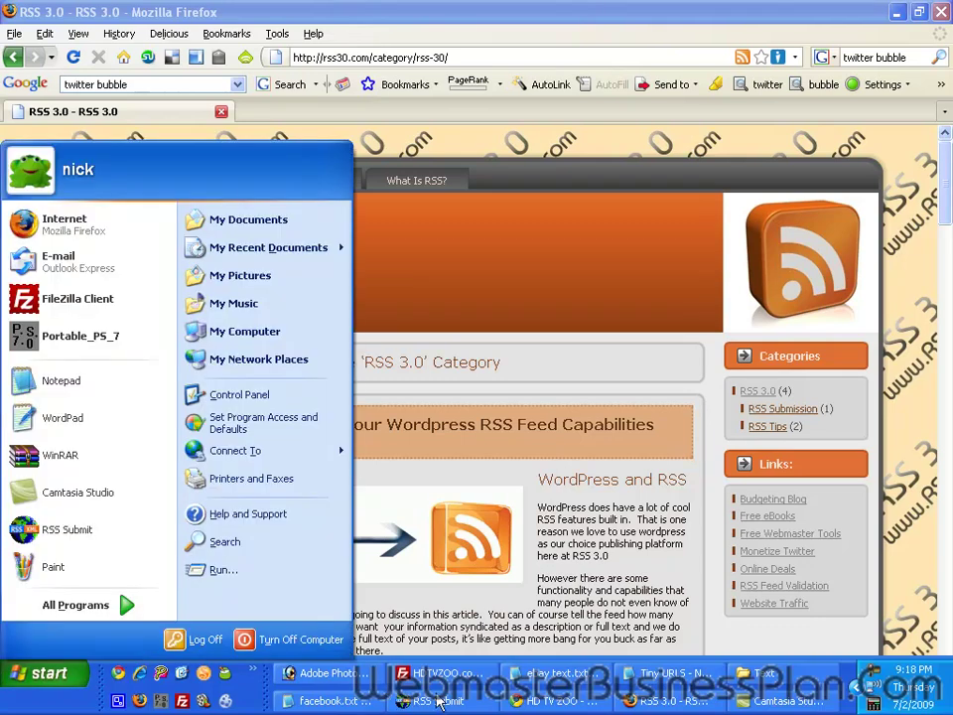
left_click(460, 701)
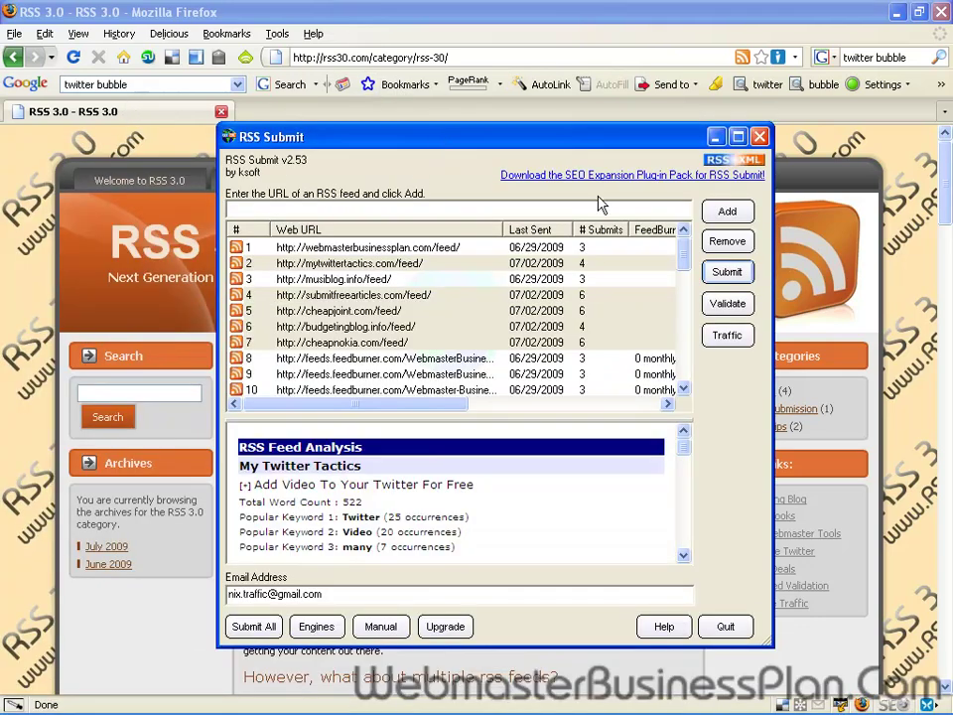
mouse_move(683, 254)
left_mouse_down()
mouse_move(683, 340)
mouse_move(667, 369)
mouse_move(667, 249)
left_mouse_up()
left_click(715, 136)
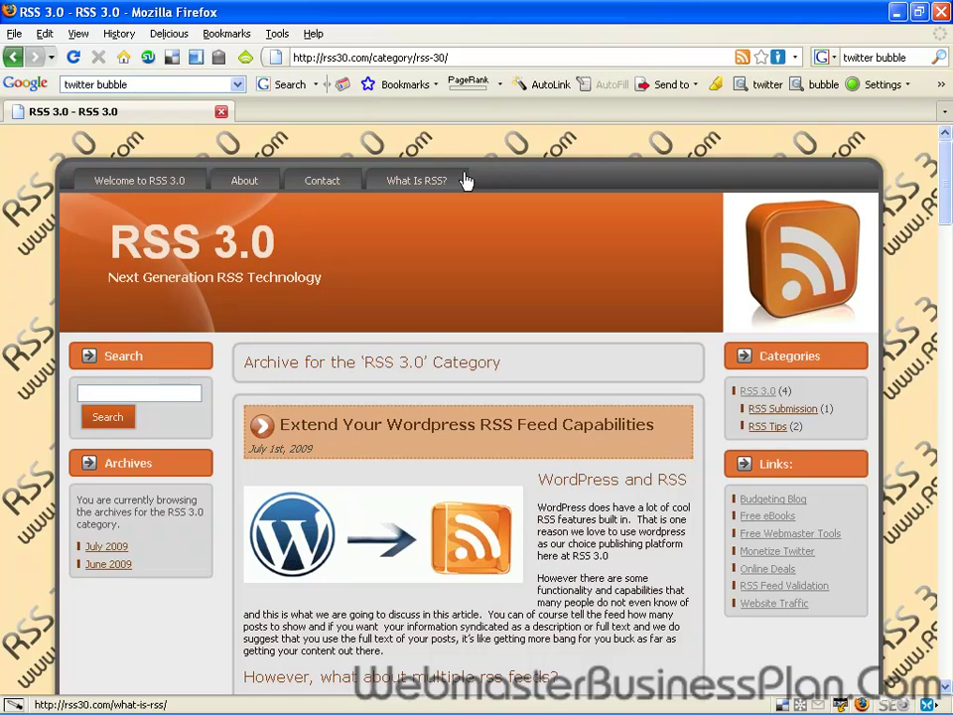
Scroll the RSS 3.0 archive down to its footer and open the site's main RSS feed
scroll(419, 330, "down", 3)
scroll(368, 248, "up", 3)
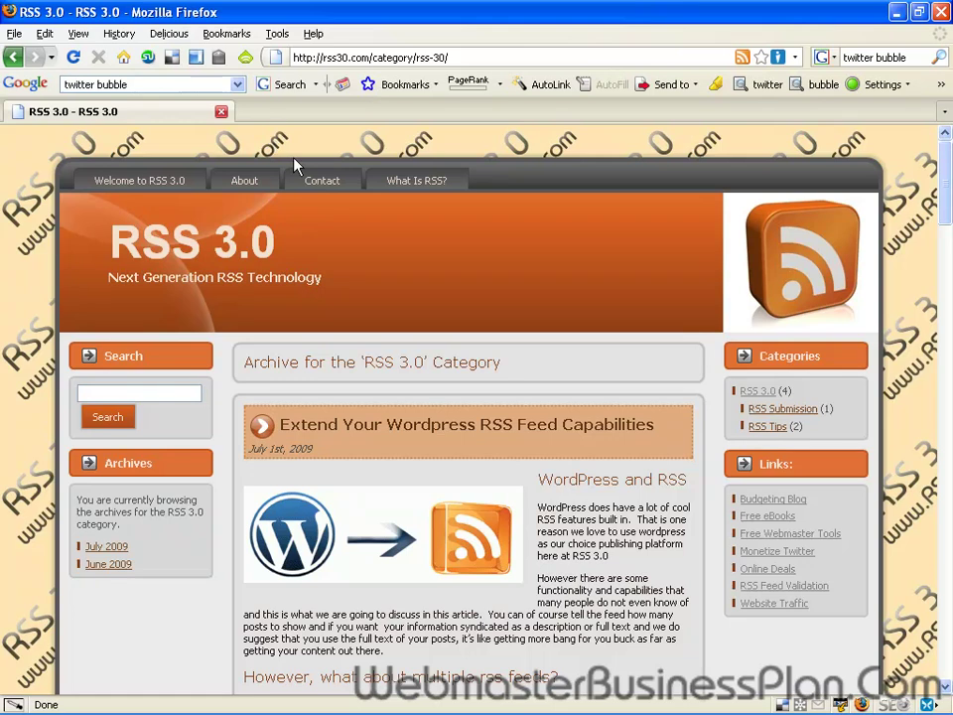
scroll(351, 240, "down", 4)
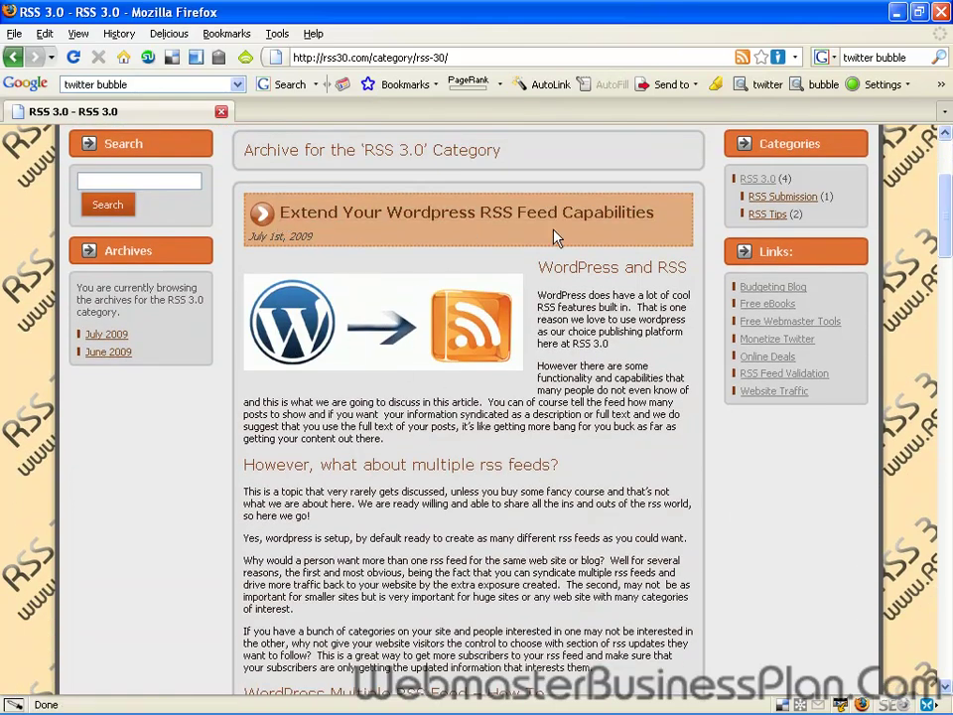
scroll(556, 236, "down", 6)
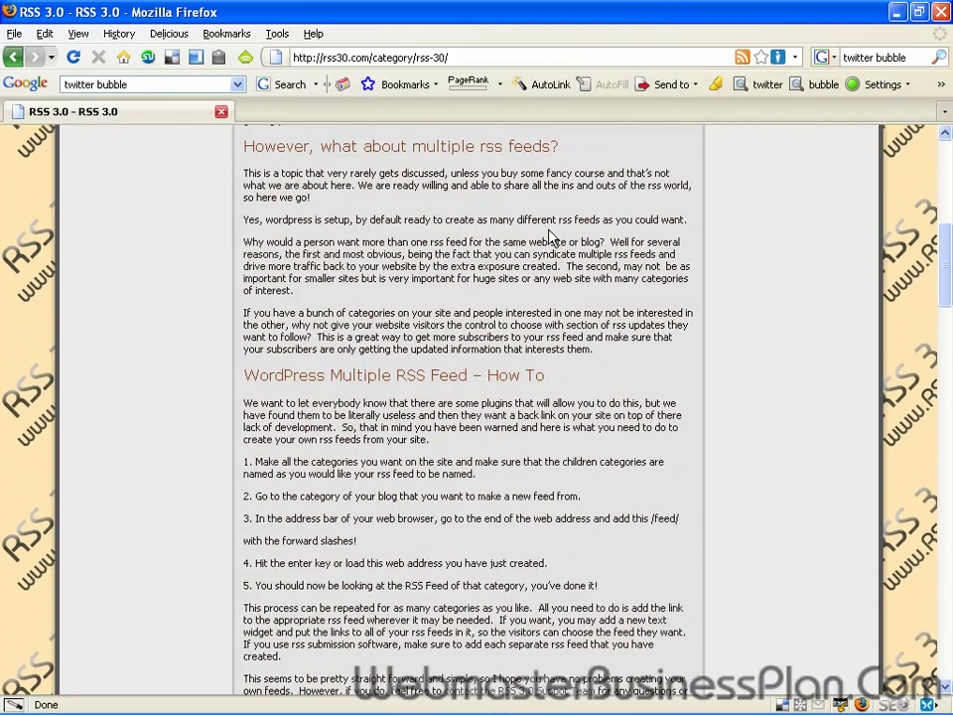
scroll(548, 238, "down", 3)
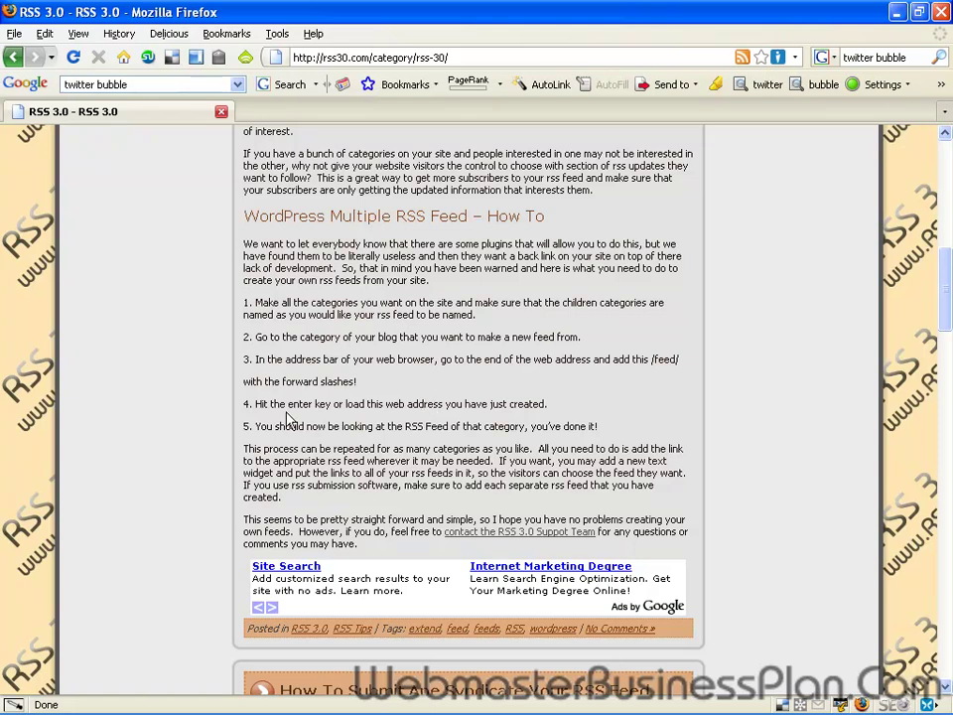
scroll(417, 544, "up", 10)
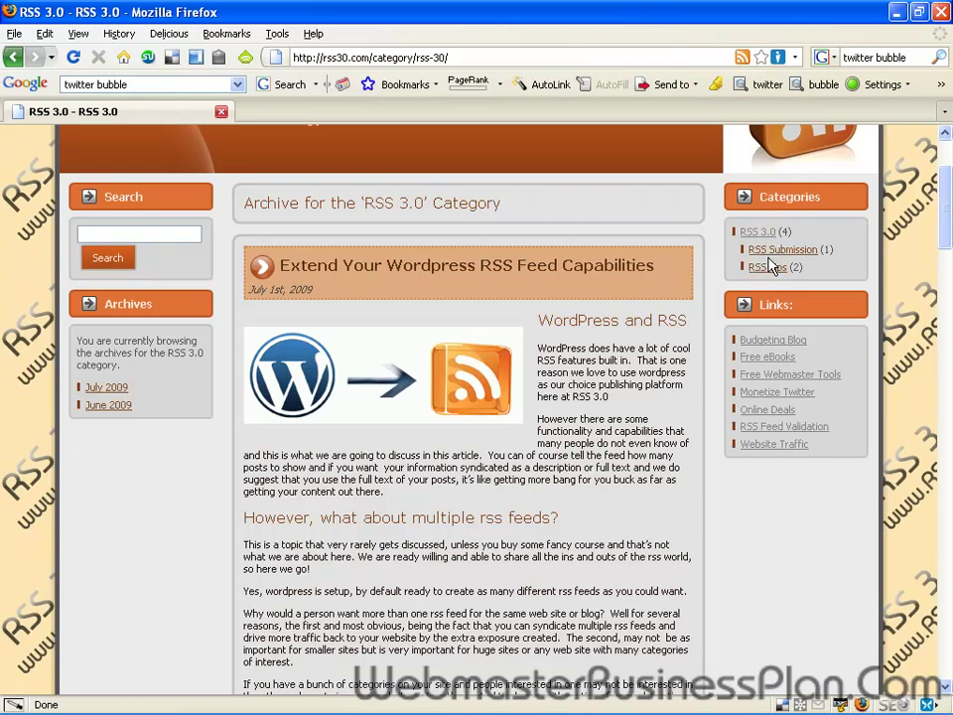
scroll(187, 483, "down", 20)
scroll(174, 491, "down", 20)
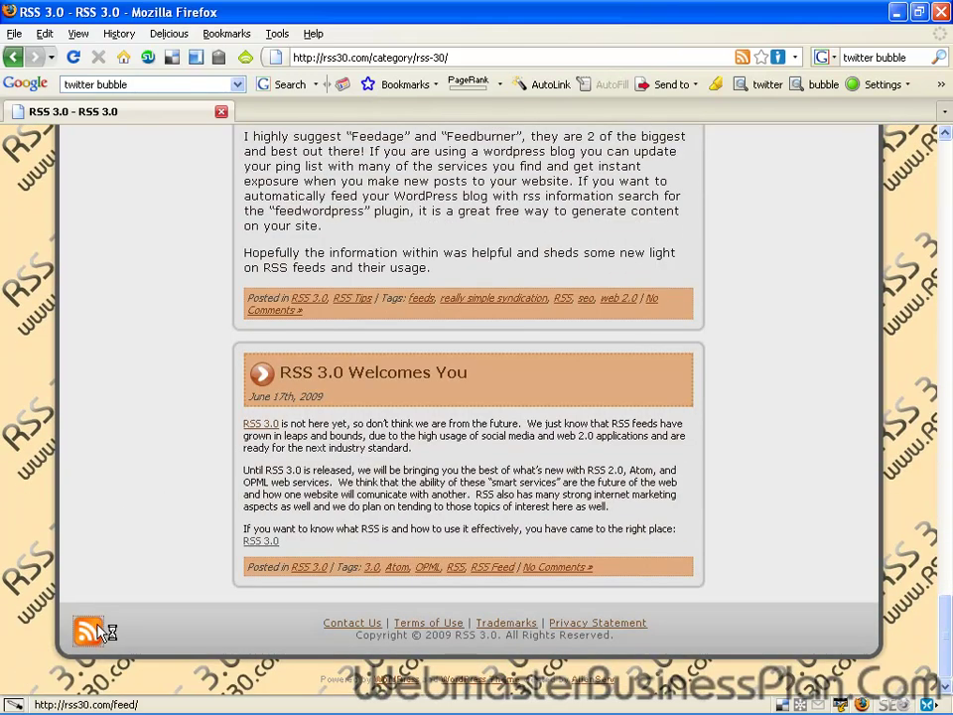
left_click(90, 629)
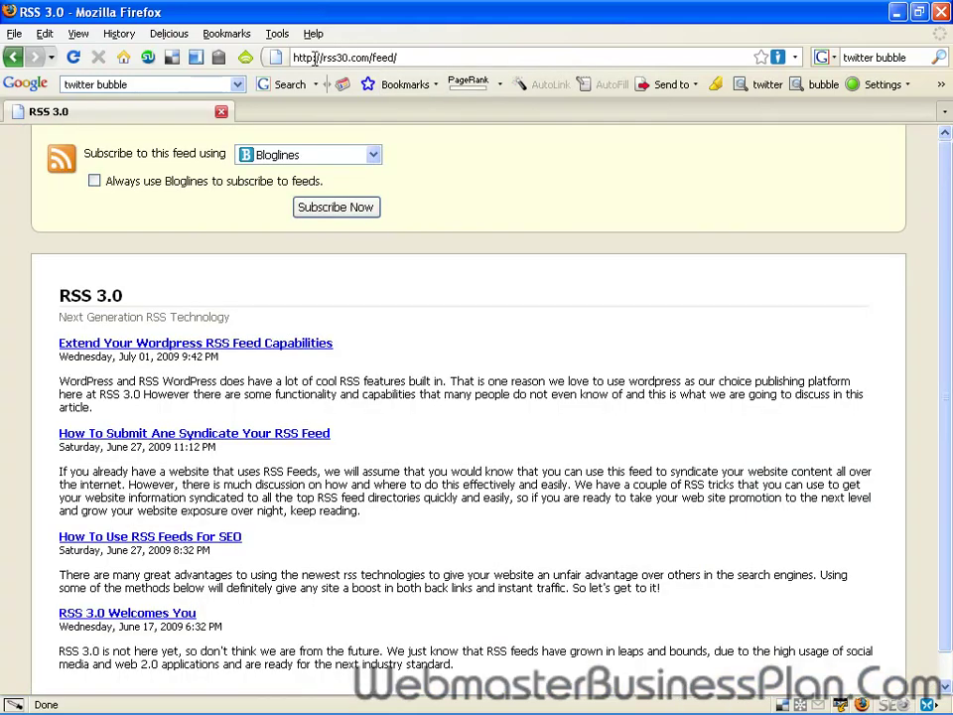
Look over the four posts on rss30.com/feed/, then go back to the RSS 3.0 archive
scroll(202, 367, "down", 1)
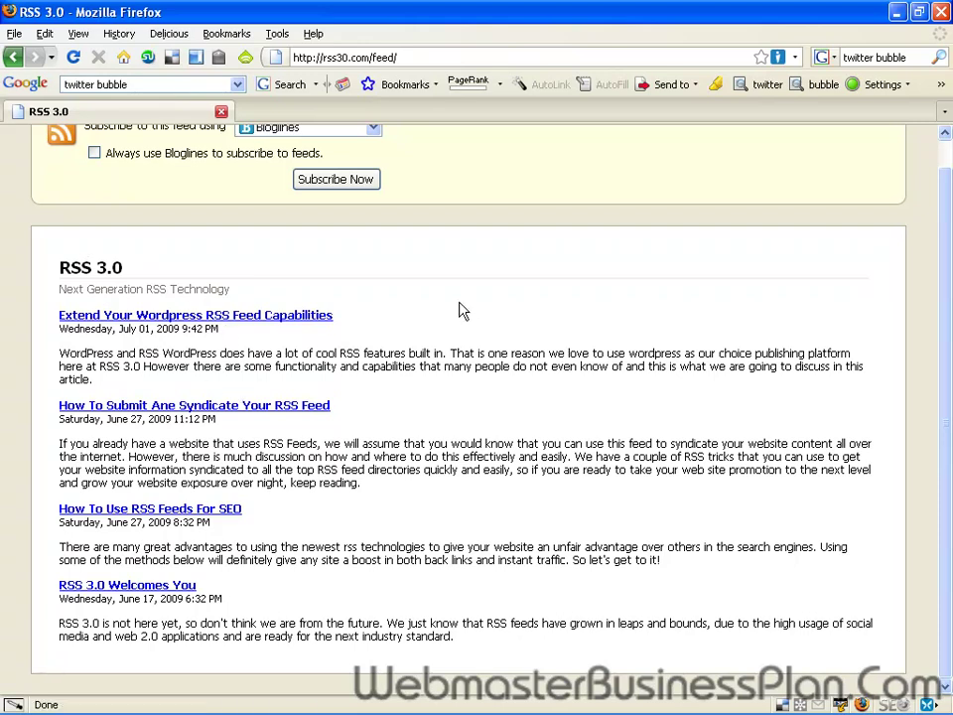
scroll(347, 456, "up", 1)
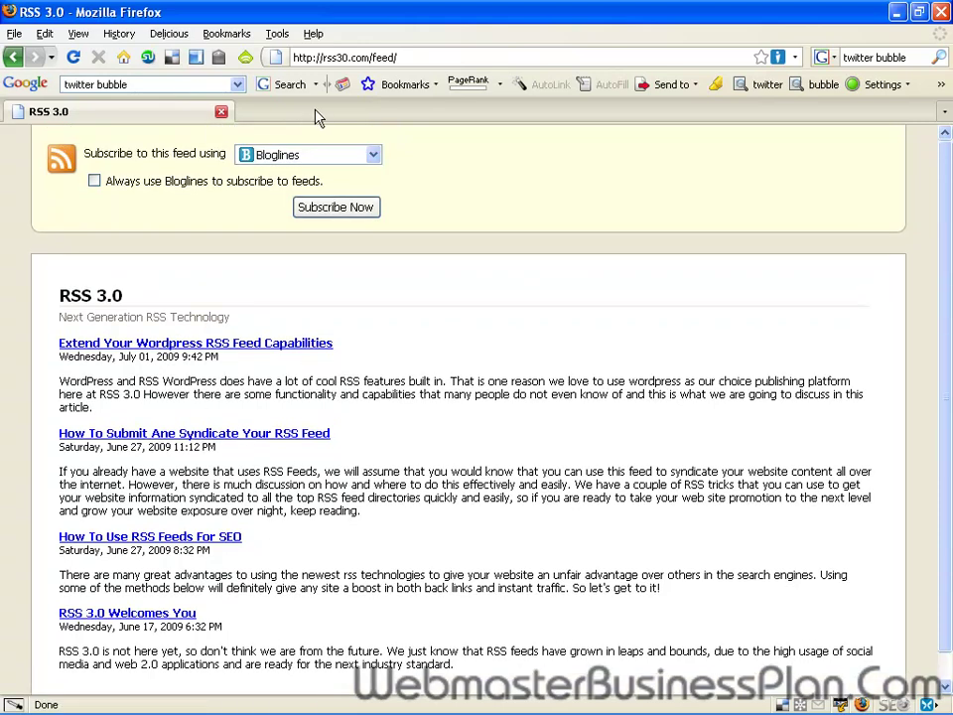
left_click(13, 58)
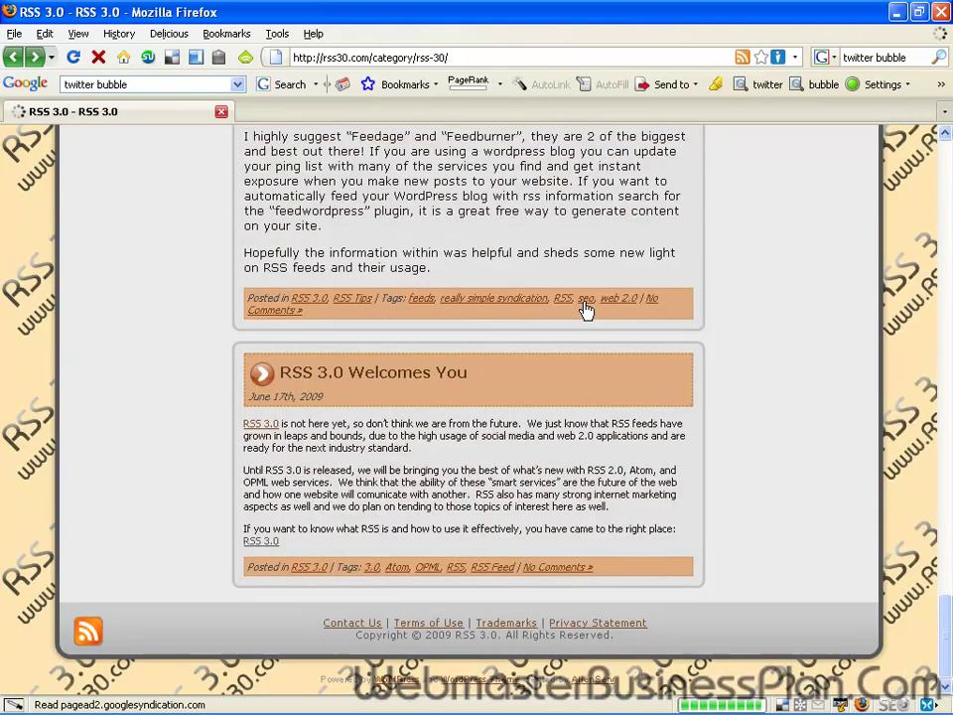
Autoscroll back up to the archive's top header so the Categories list is visible
middle_click(637, 351)
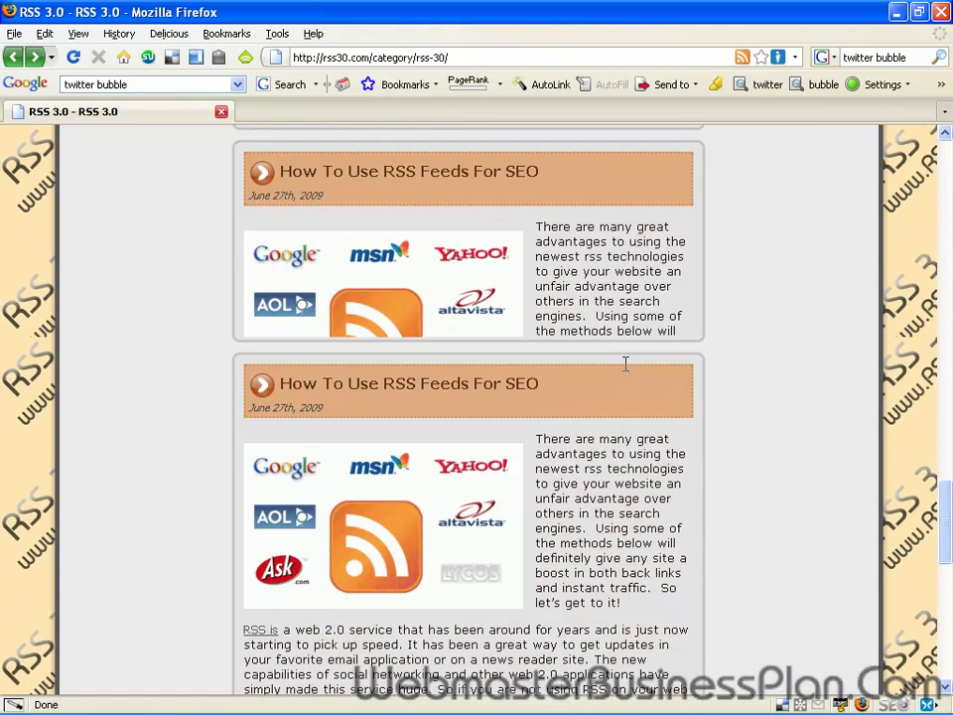
scroll(636, 352, "up", 20)
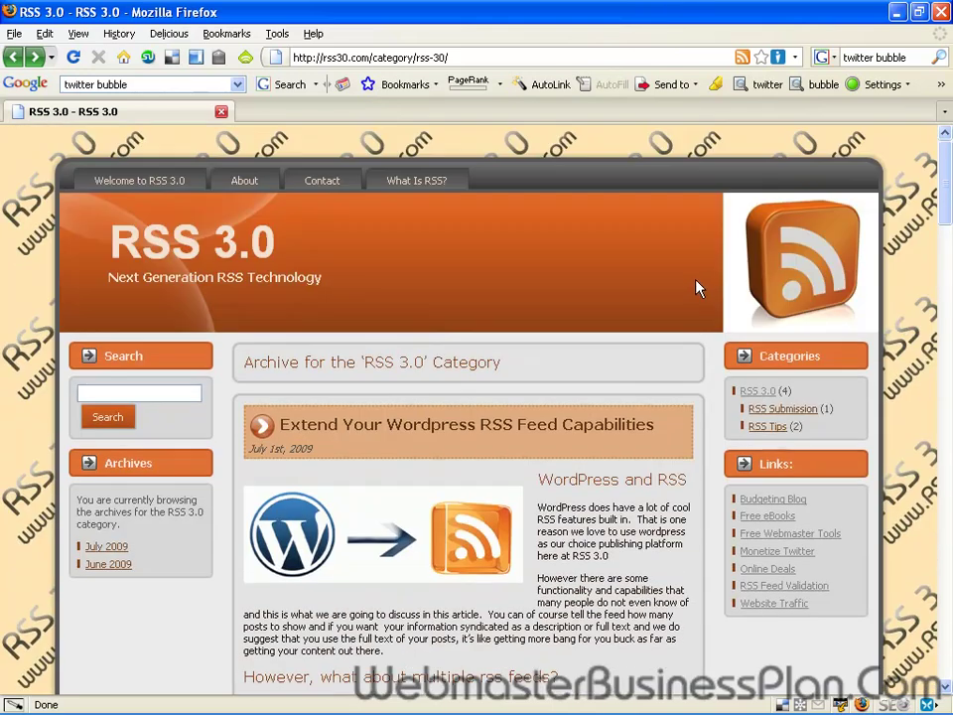
Open the RSS Tips category and highlight the category/rss-30/rss-tips/ parts of its address
left_click(763, 428)
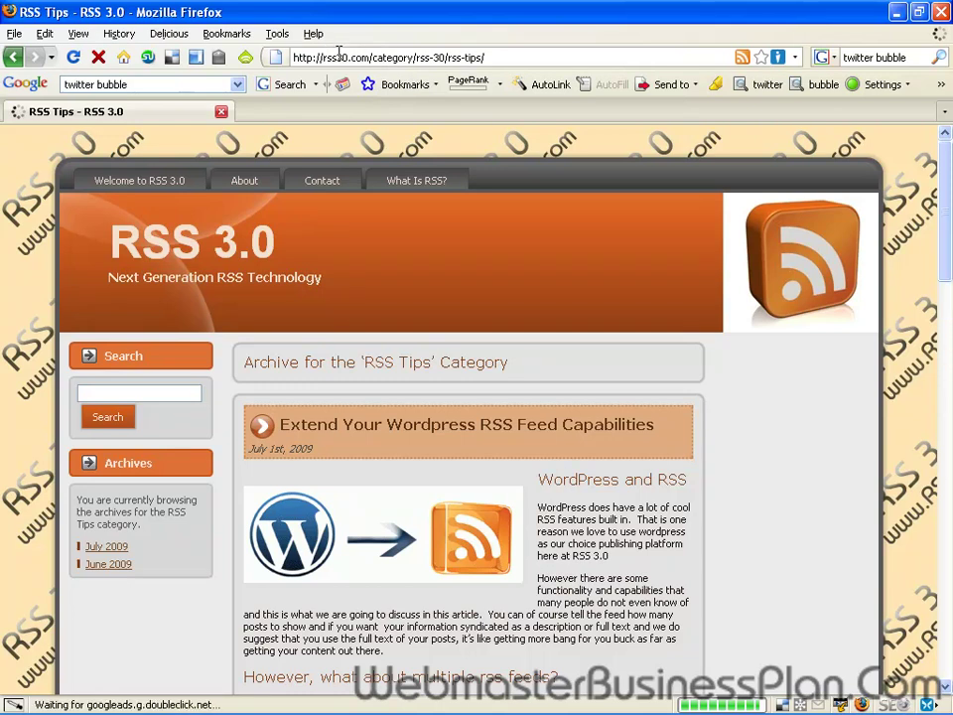
left_click(383, 57)
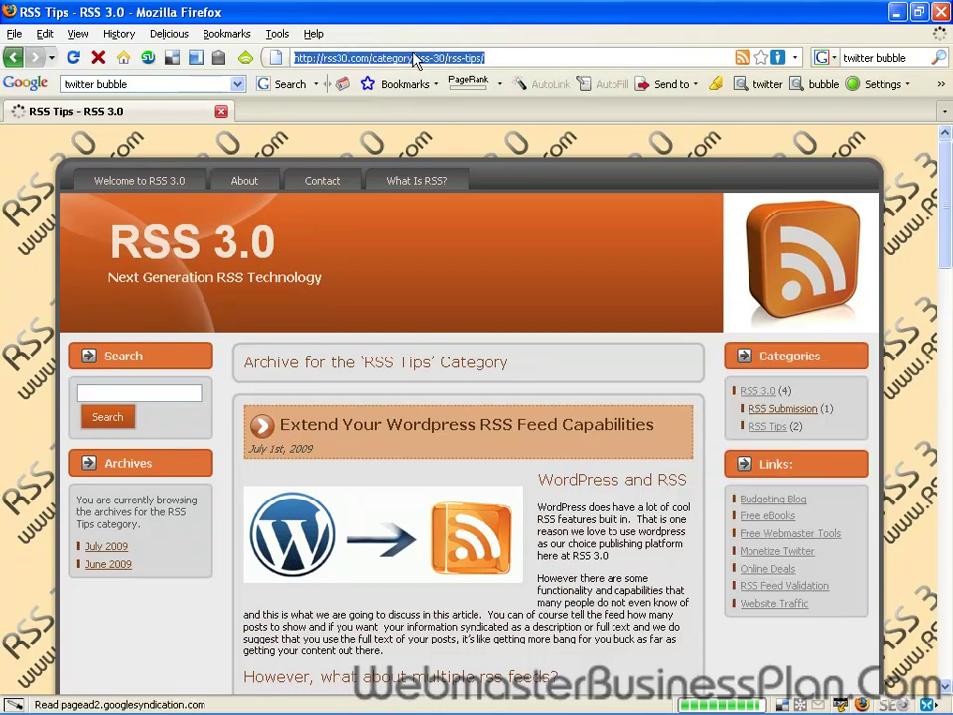
left_click_drag(374, 58, 489, 58)
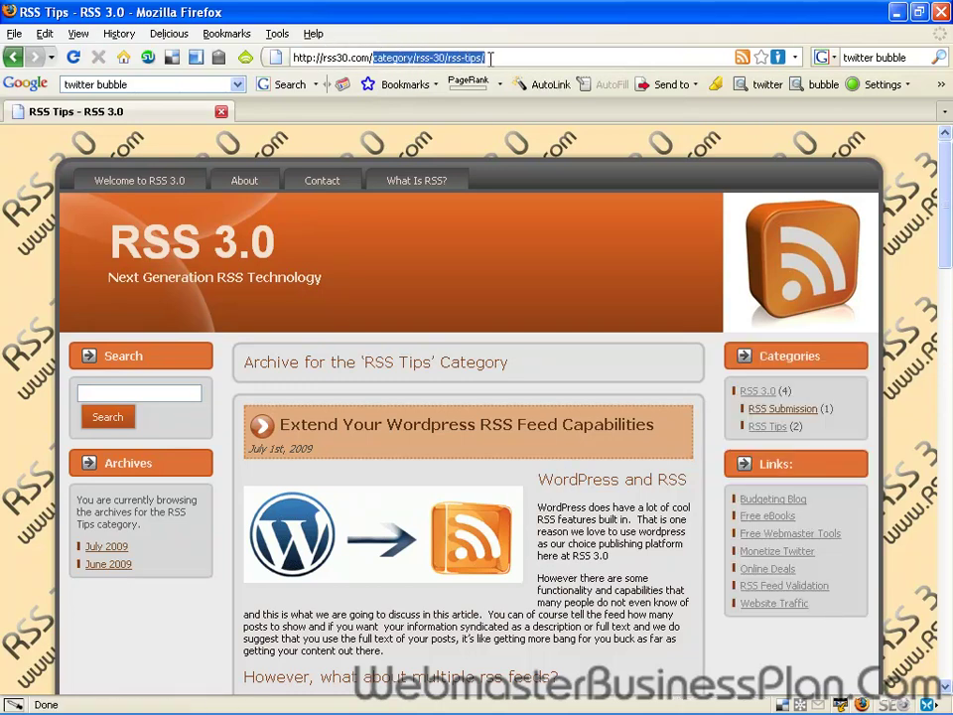
left_click(409, 58)
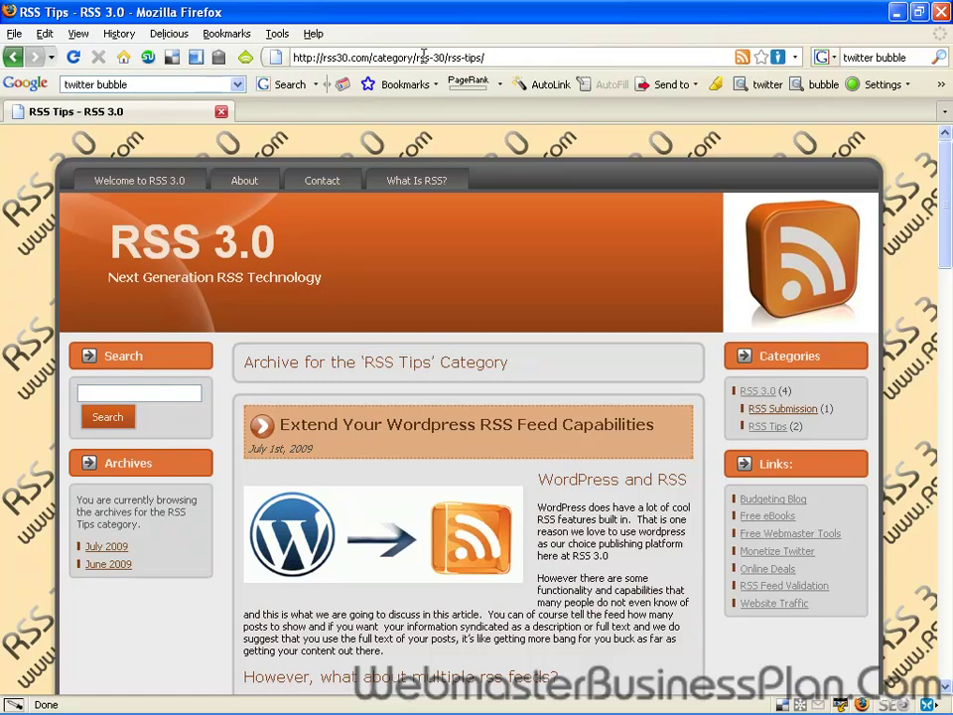
left_click_drag(418, 57, 485, 58)
Append 'feed' after rss-tips/ in the address, load it, and select the full feed URL
left_click(511, 57)
type("feed/")
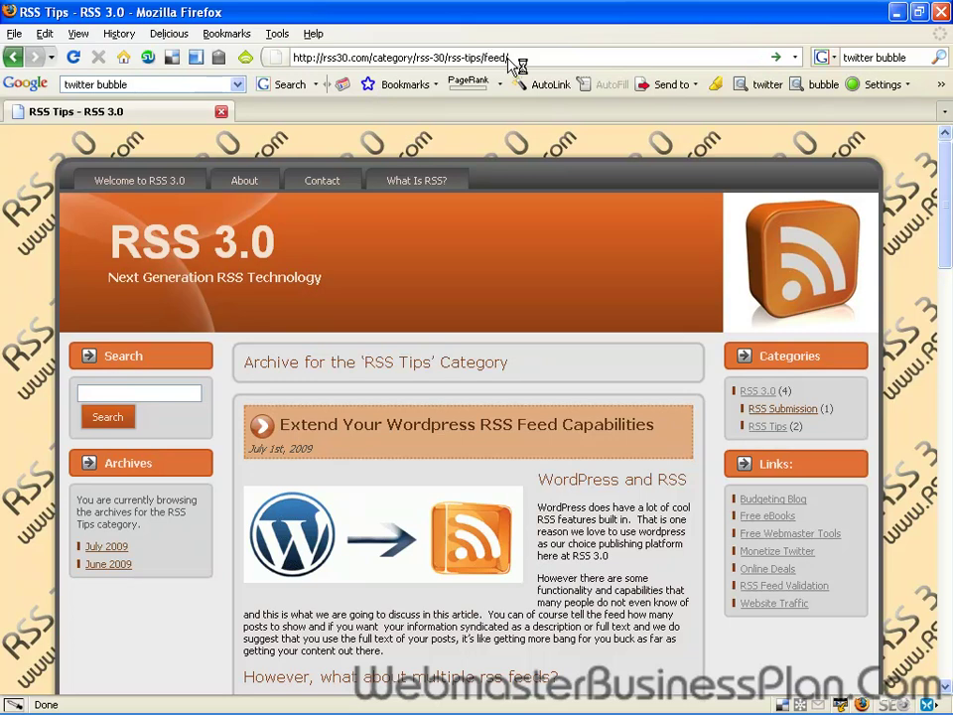
key("Return")
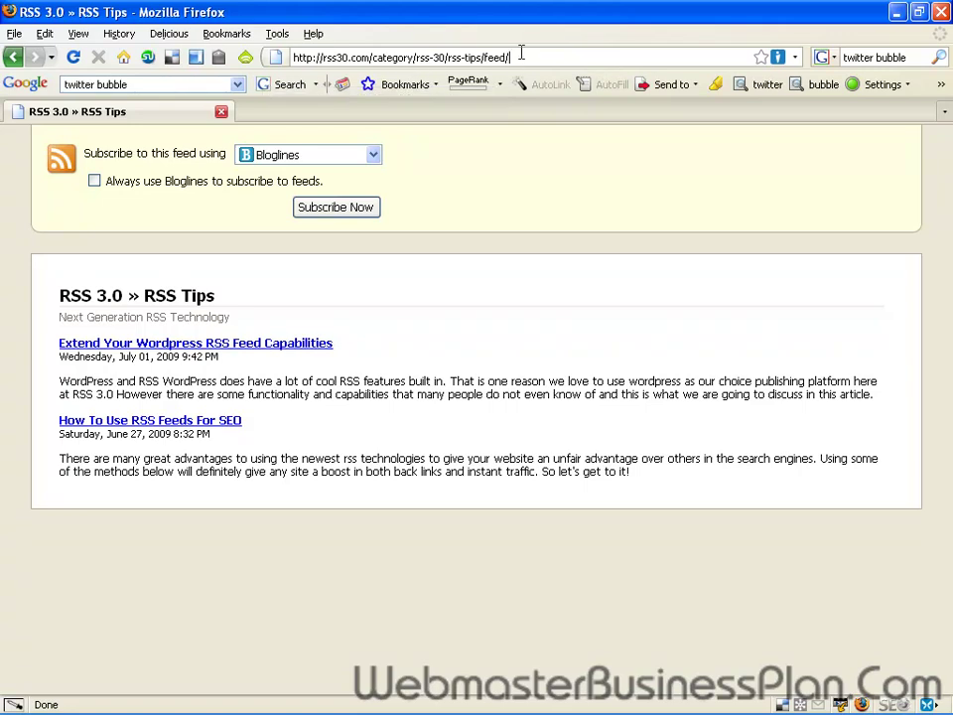
left_click(381, 54)
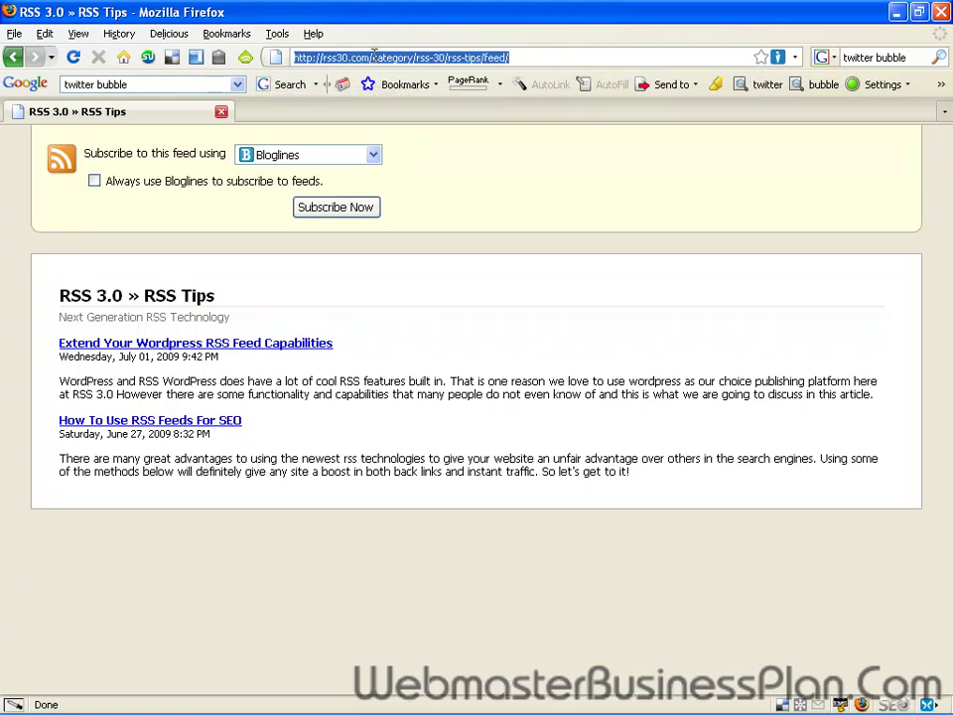
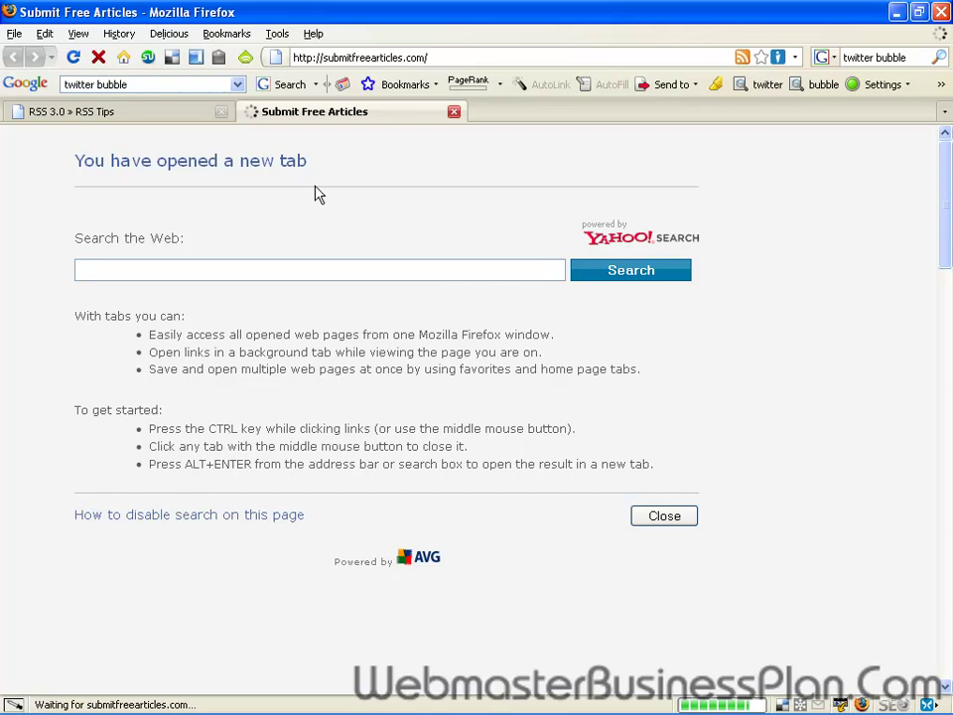
Open the All Topics RSS feed from the Popular RSS Feeds list in a new tab
scroll(182, 345, "down", 15)
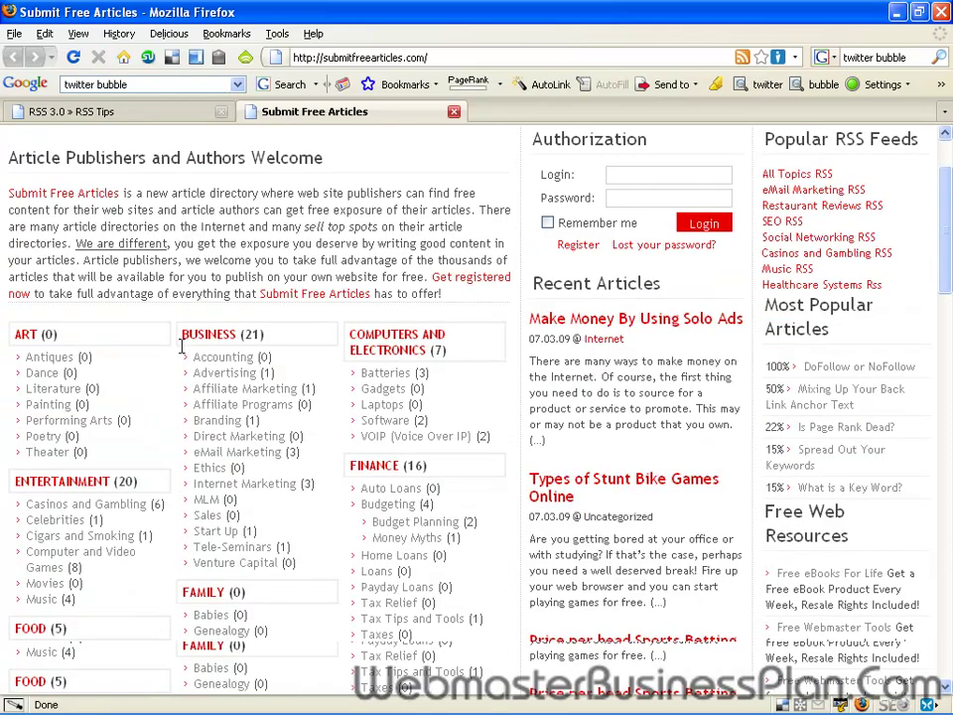
scroll(333, 404, "up", 15)
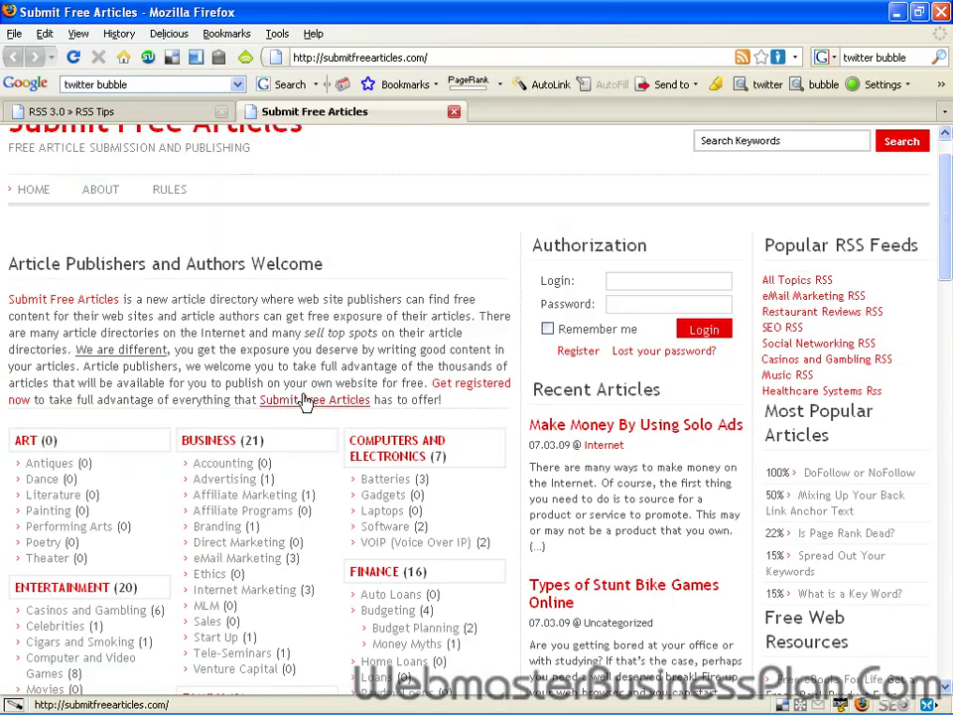
scroll(64, 616, "up", 1)
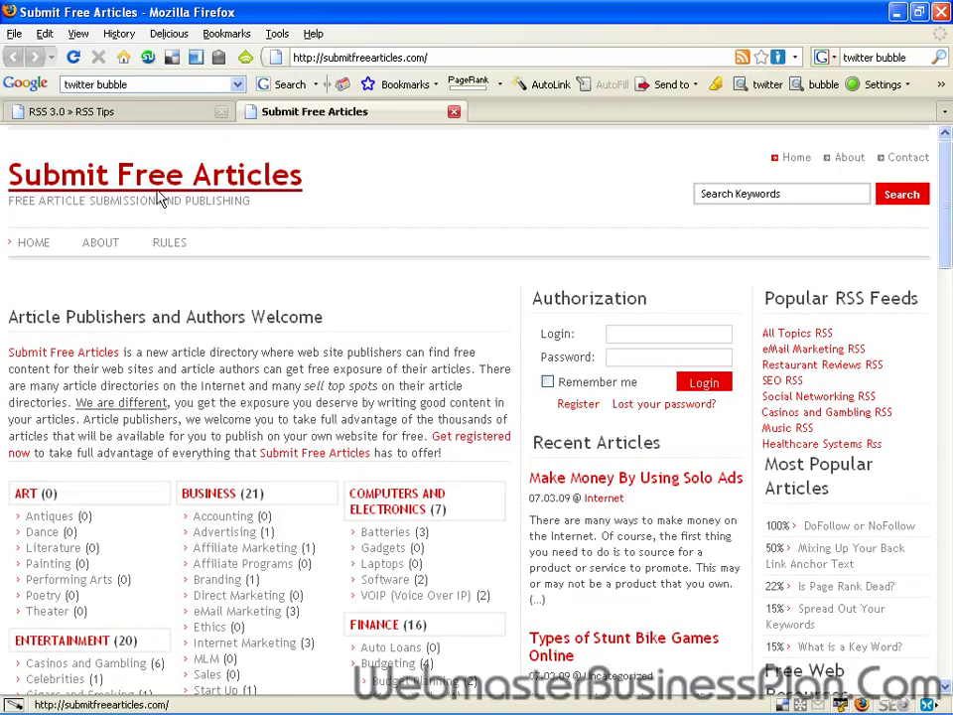
left_click(800, 338)
right_click(802, 341)
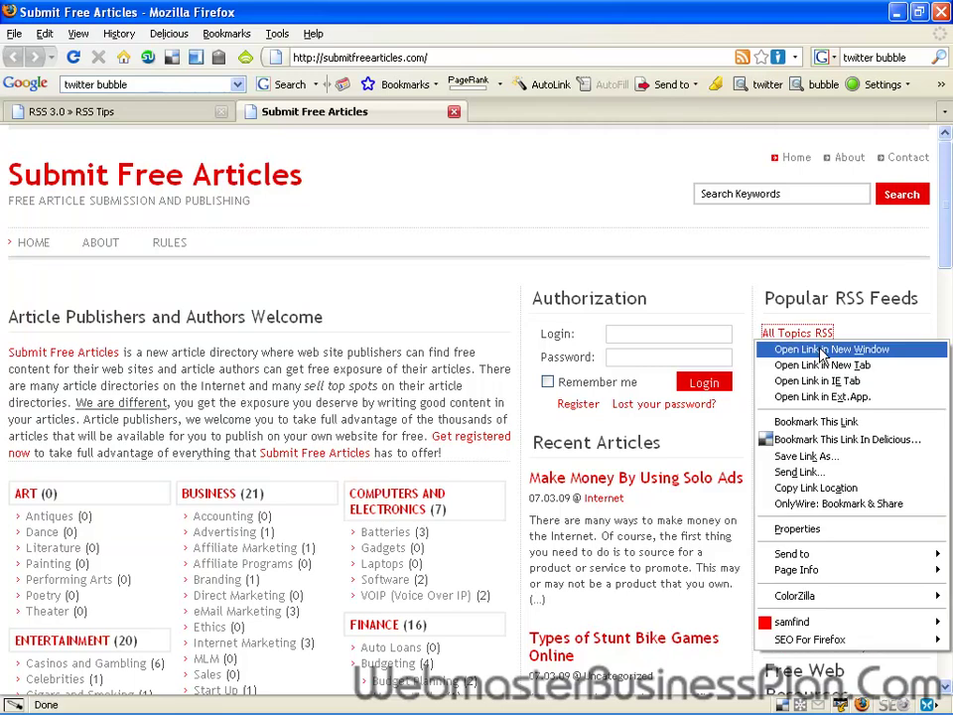
left_click(830, 363)
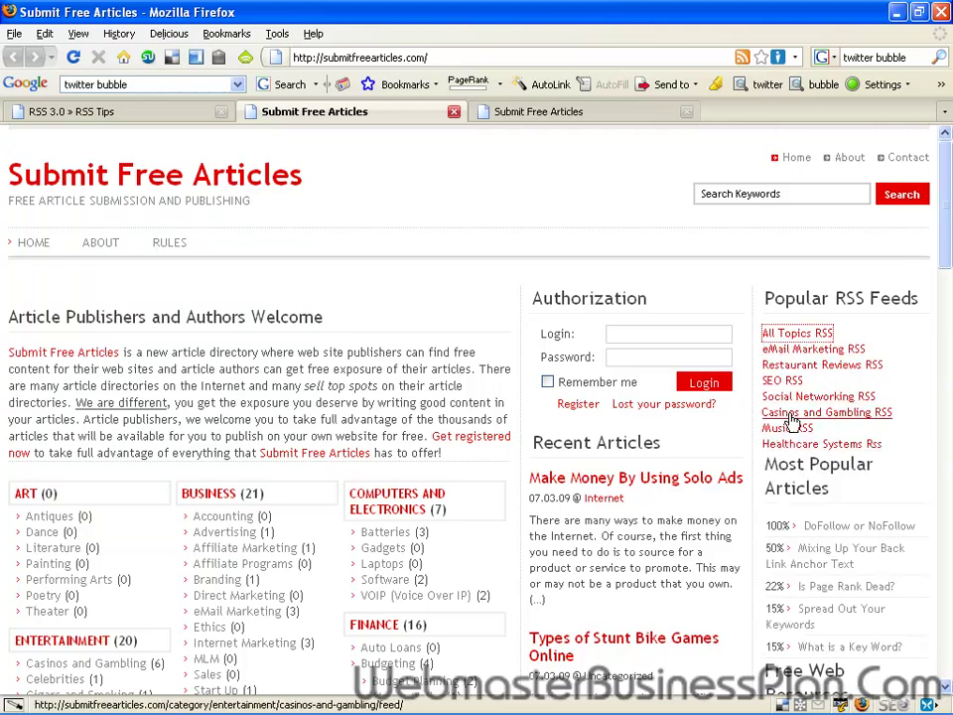
Open the SEO, Restaurant Reviews and Music RSS feeds in new tabs, then view the main feed
scroll(212, 482, "down", 8)
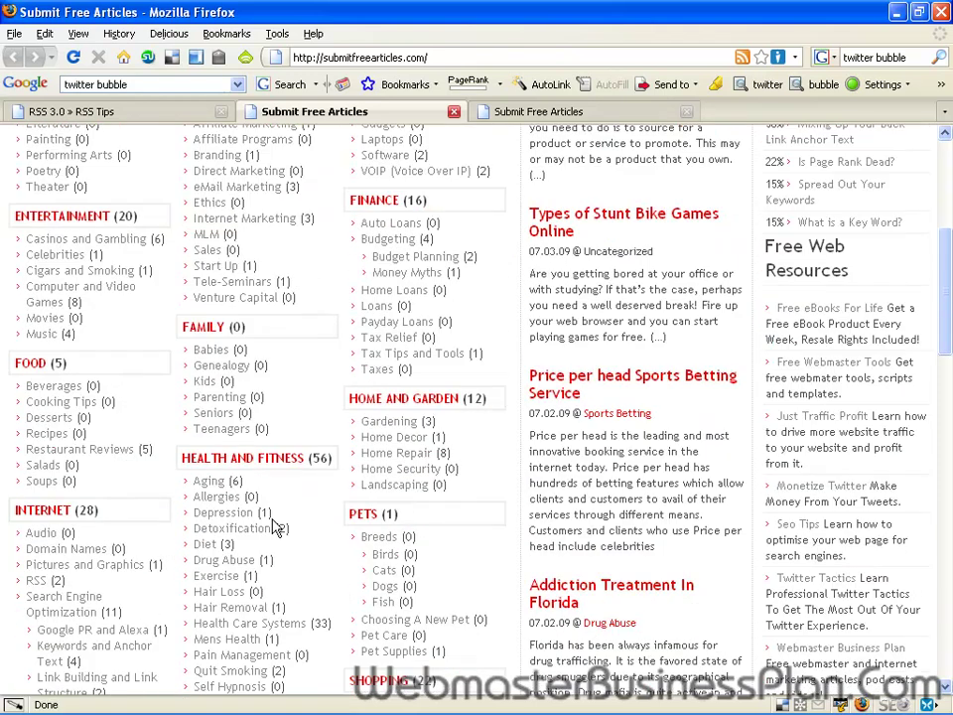
scroll(166, 404, "down", 3)
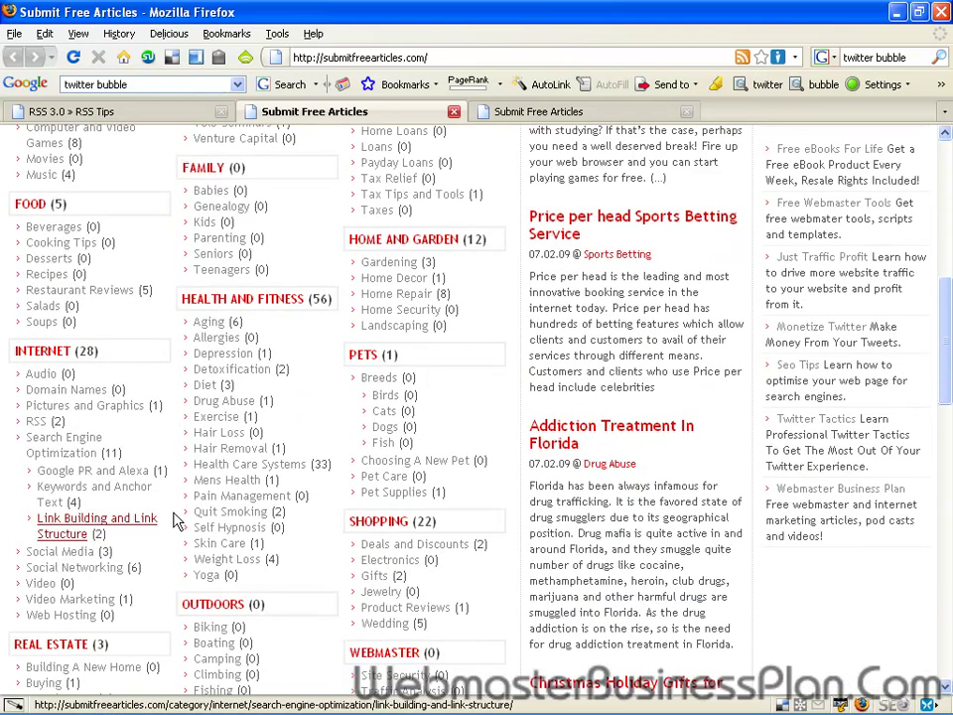
scroll(244, 564, "down", 6)
scroll(229, 561, "up", 17)
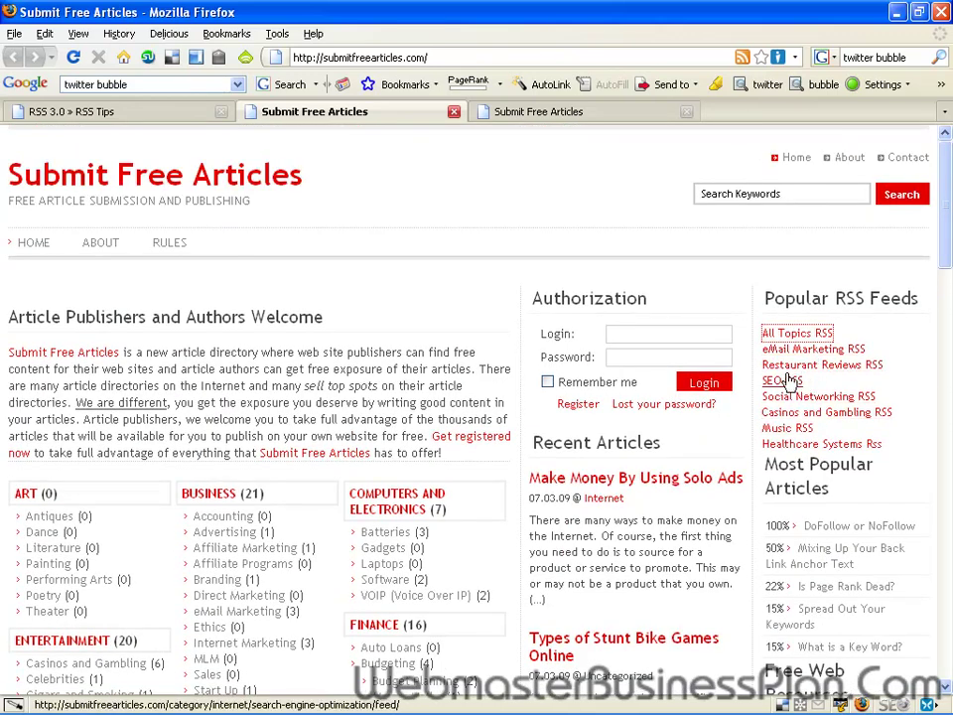
right_click(786, 378)
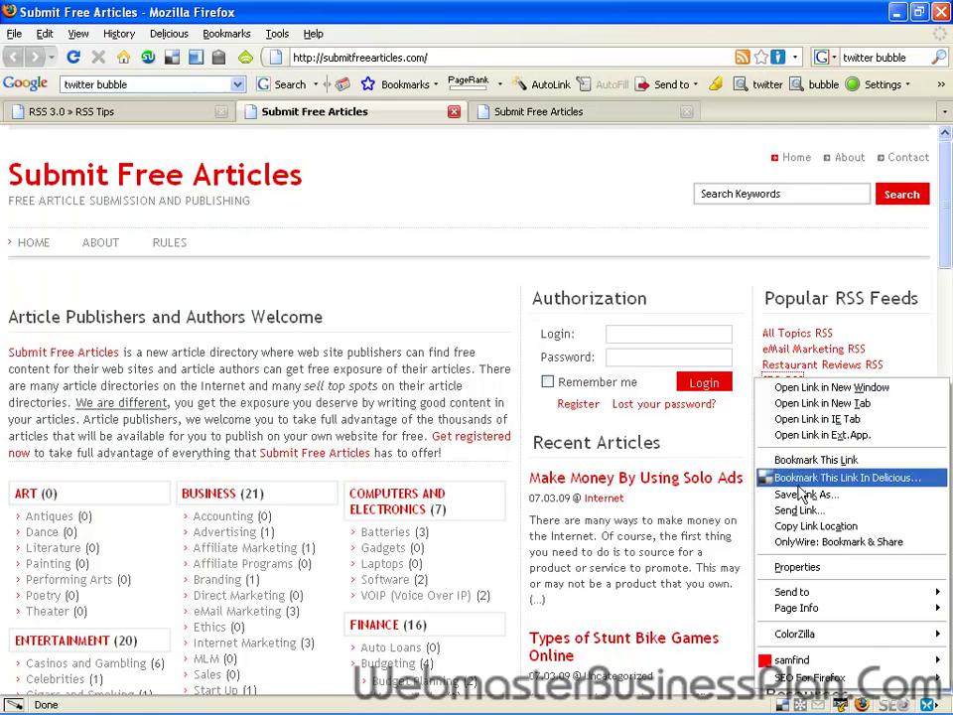
left_click(814, 404)
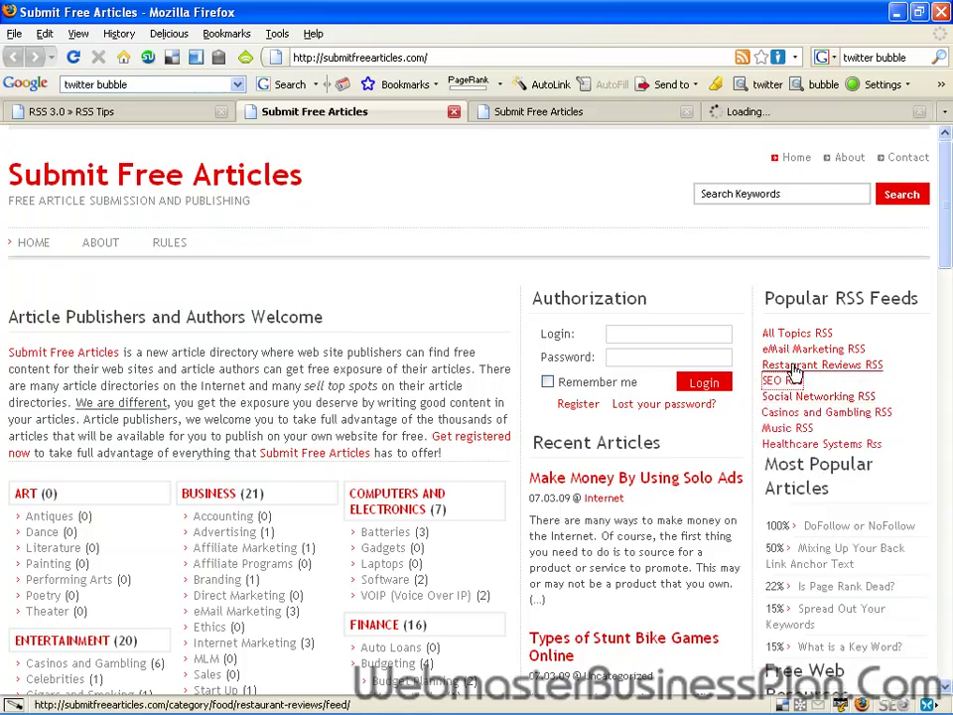
right_click(814, 367)
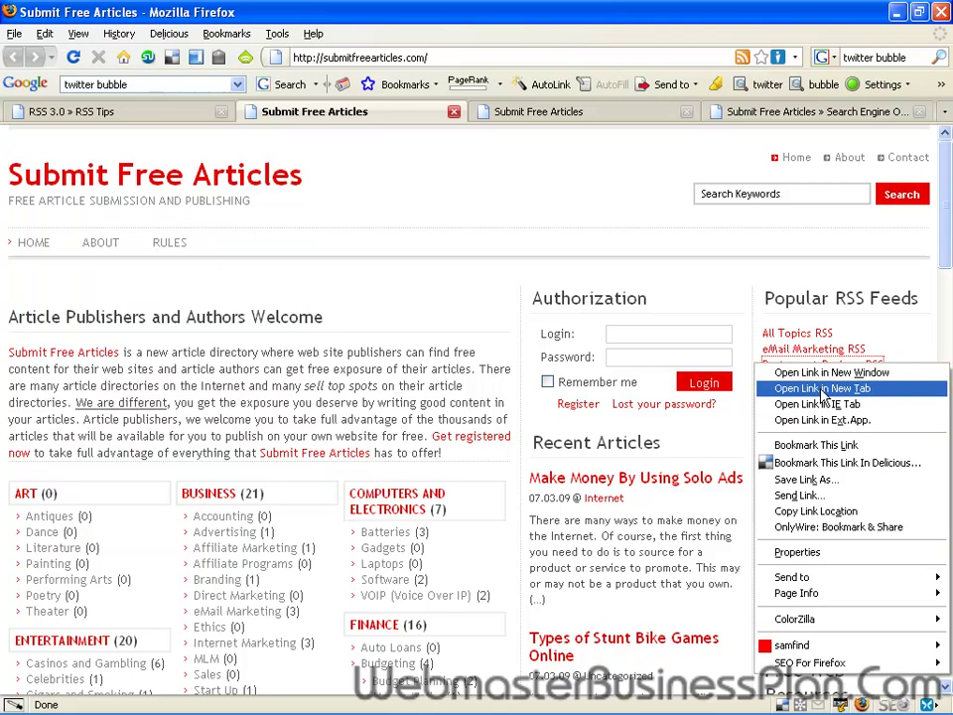
left_click(775, 387)
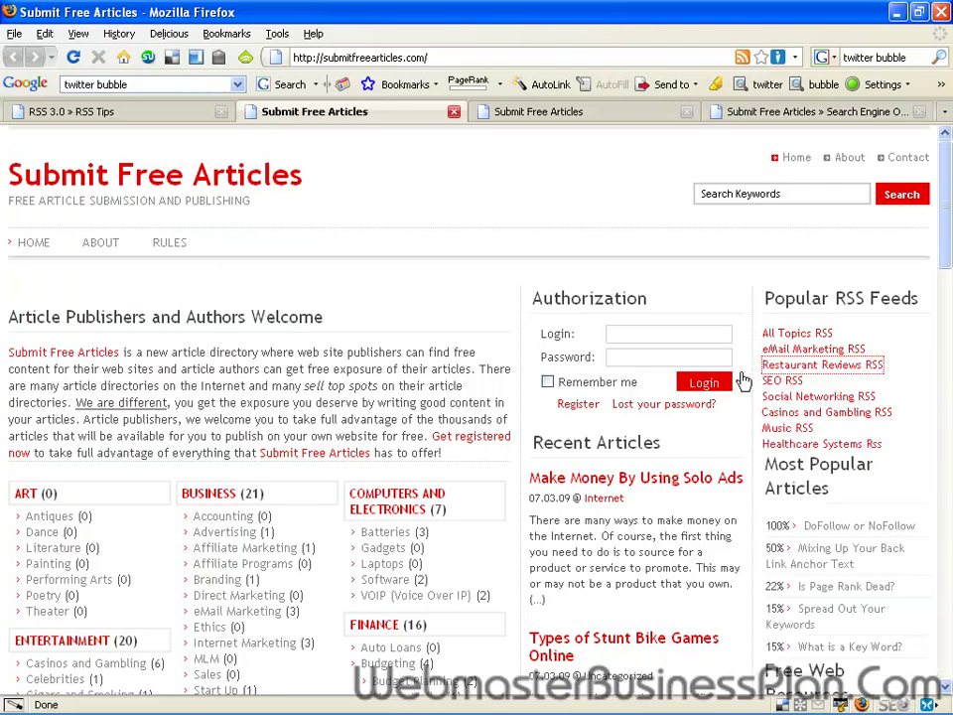
right_click(787, 432)
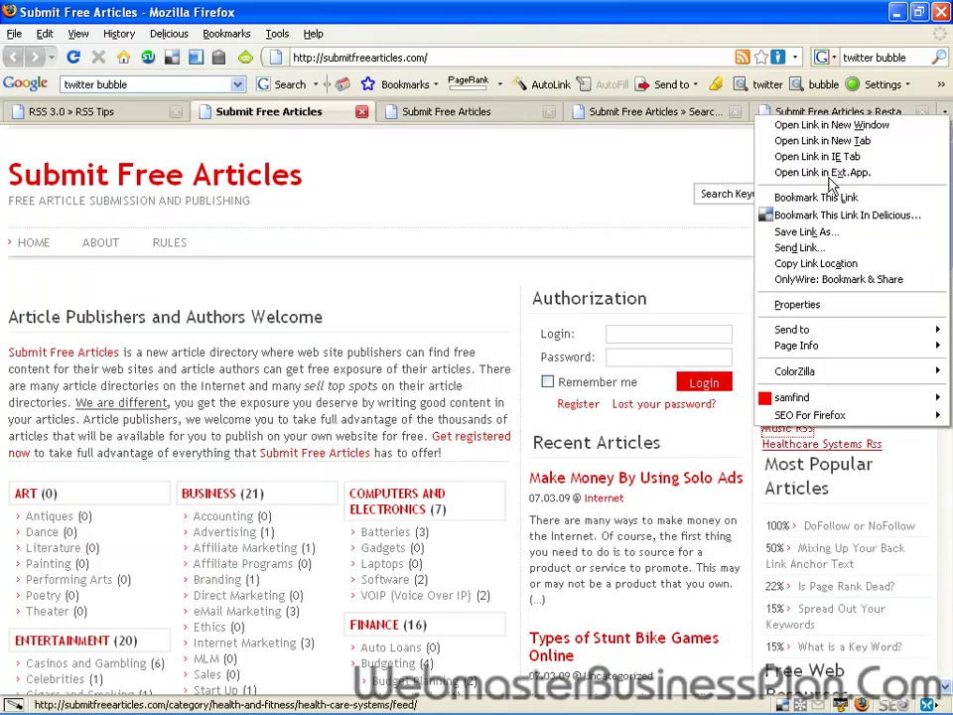
left_click(812, 142)
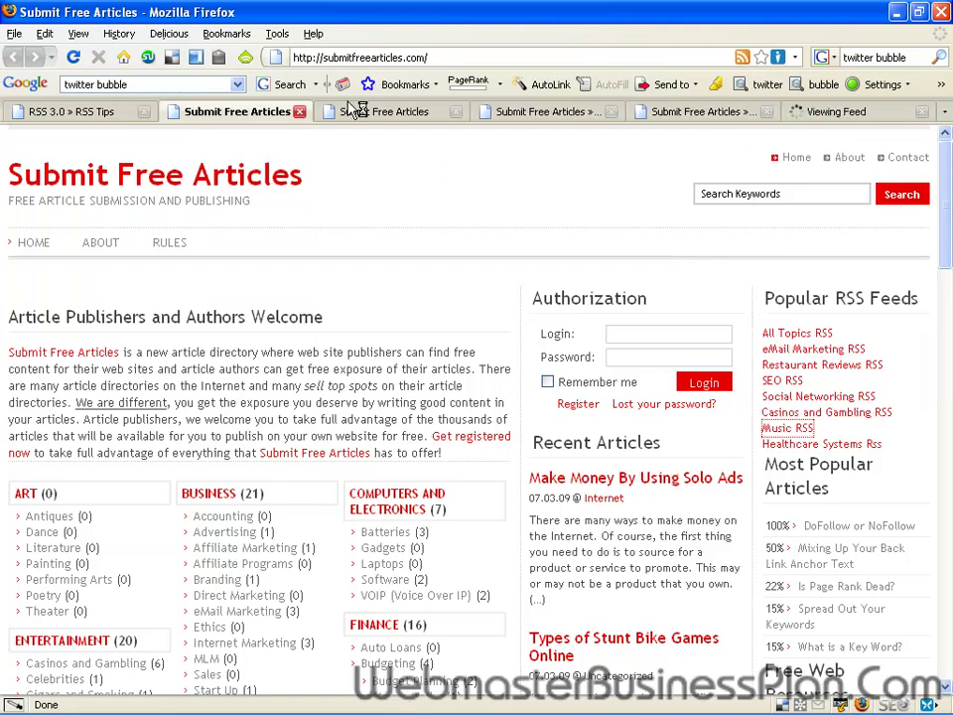
left_click(368, 117)
scroll(303, 310, "down", 20)
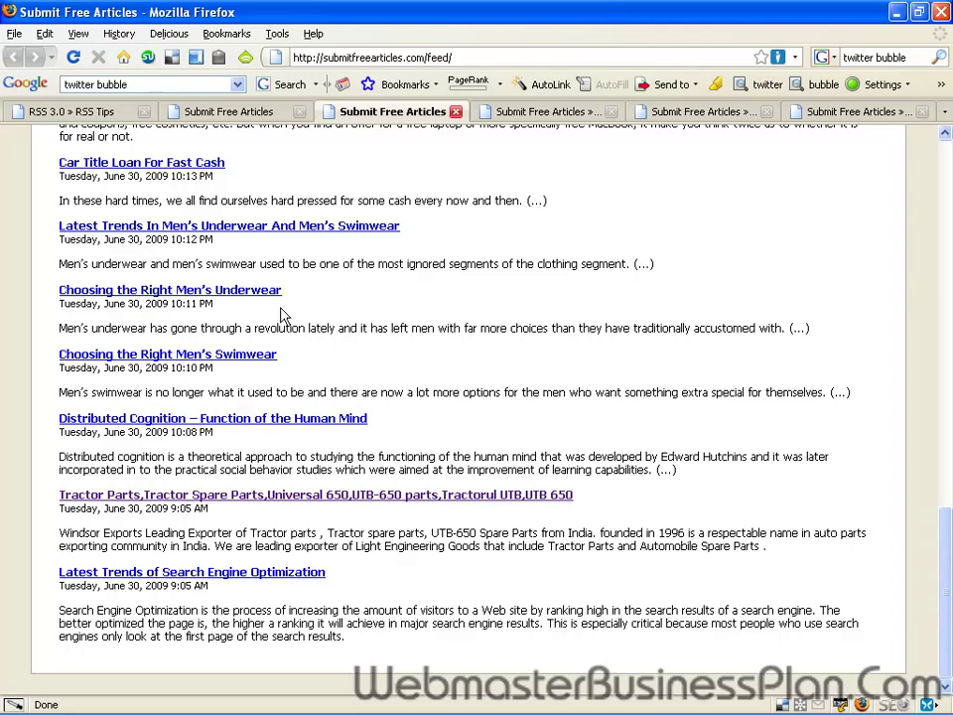
scroll(268, 304, "up", 20)
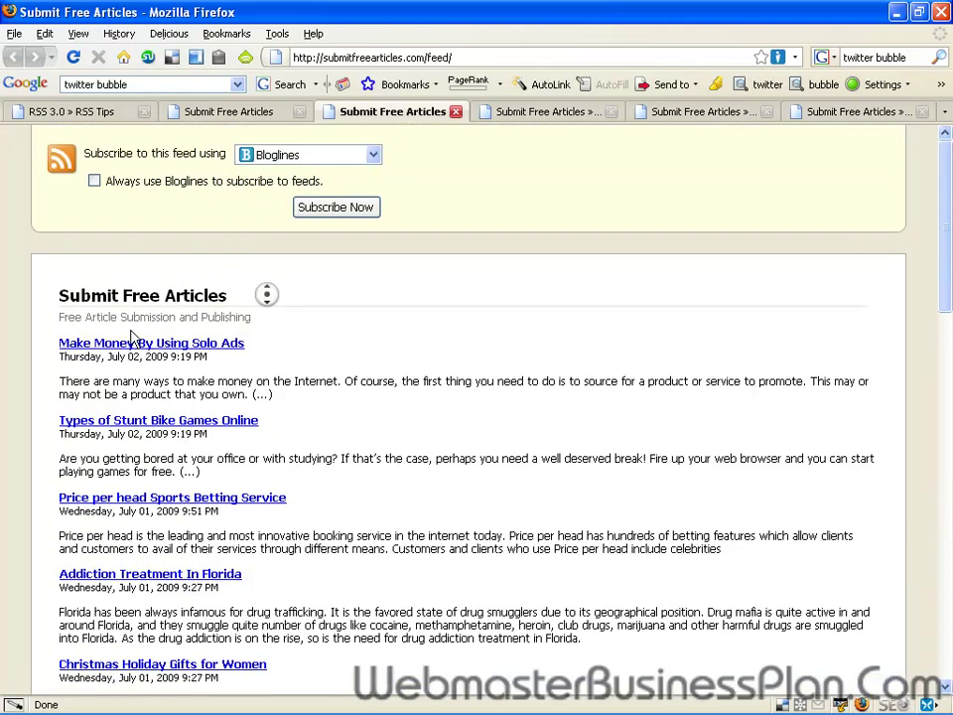
scroll(188, 340, "down", 2)
scroll(326, 166, "up", 2)
left_click(508, 116)
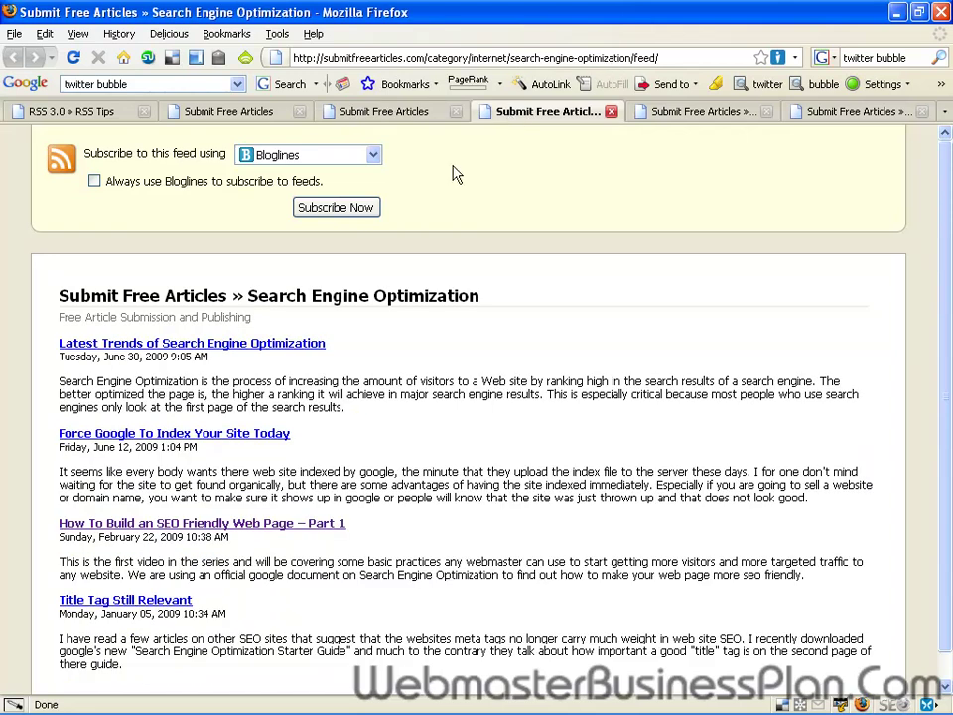
scroll(71, 329, "down", 1)
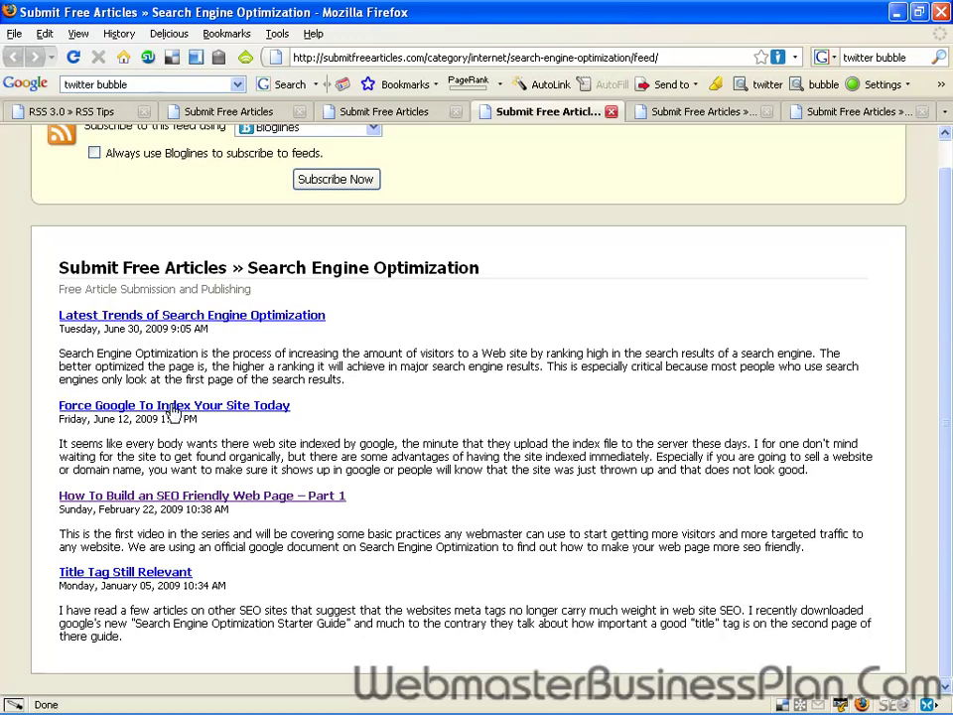
scroll(170, 412, "up", 1)
left_click(706, 114)
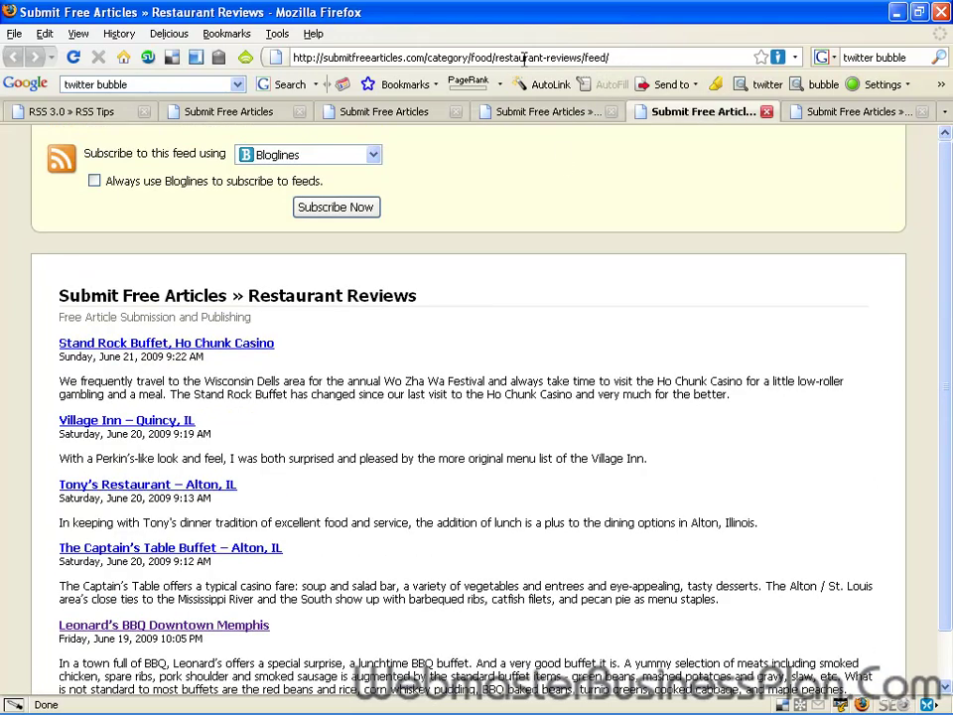
scroll(235, 330, "down", 2)
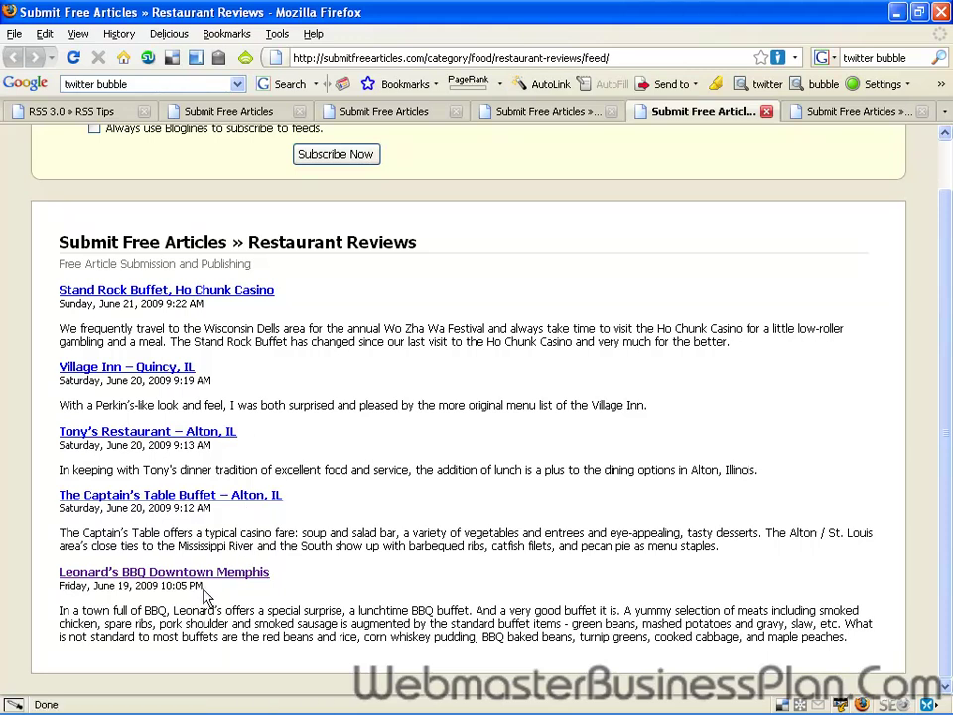
scroll(309, 526, "up", 2)
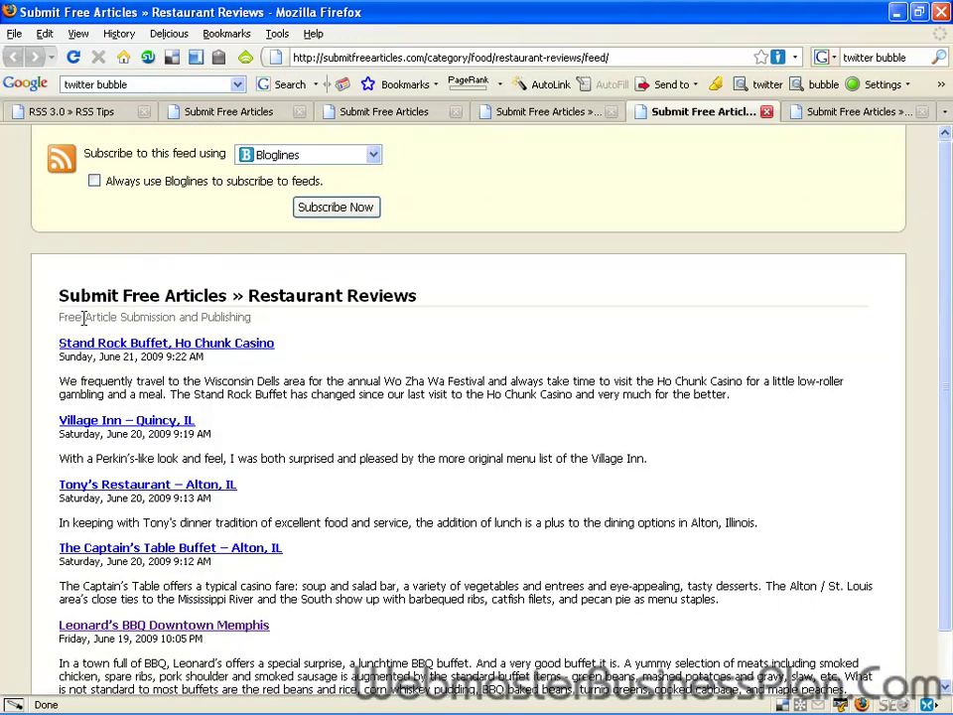
left_click(866, 113)
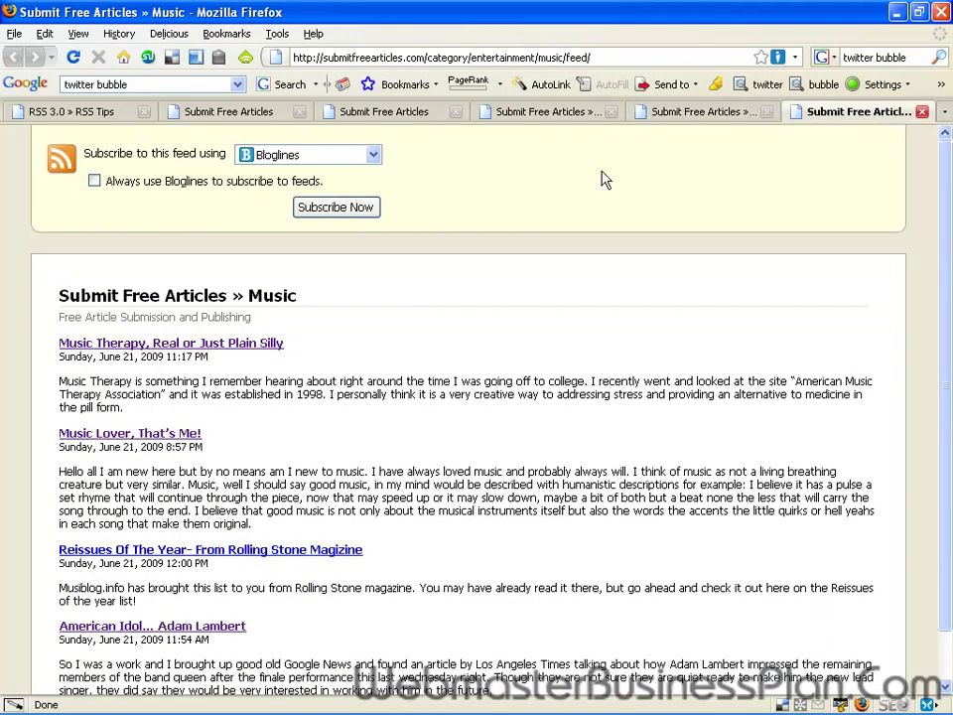
left_click(429, 114)
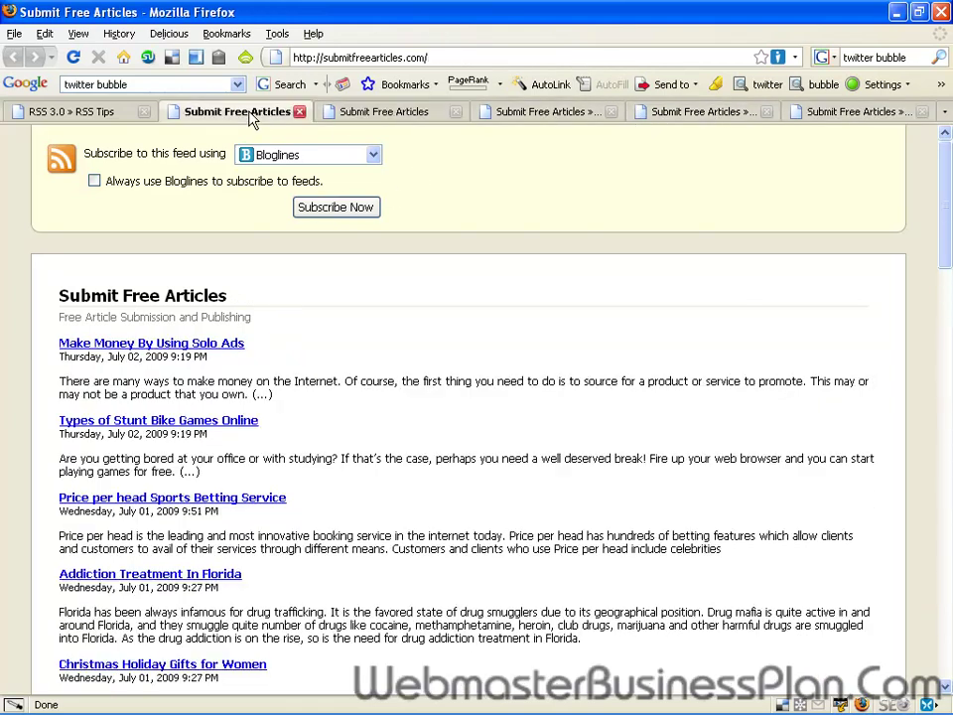
Log in to Submit Free Articles with the remembered credentials, then view the RSS 3.0 RSS Tips feed
left_click(251, 117)
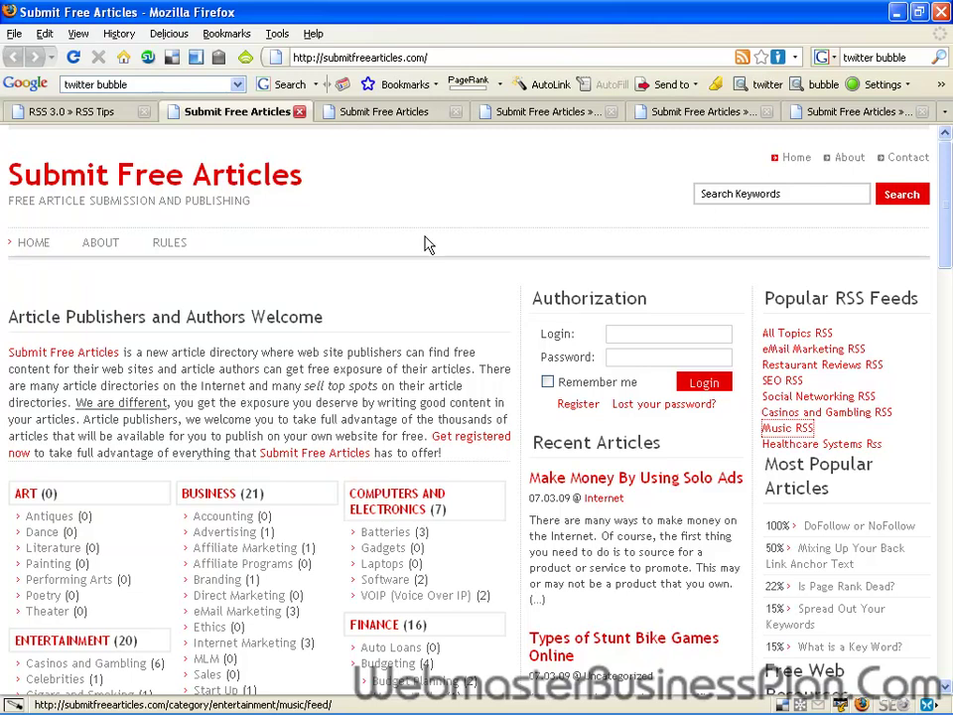
left_click(652, 333)
type("submit")
key("Tab")
key("Return")
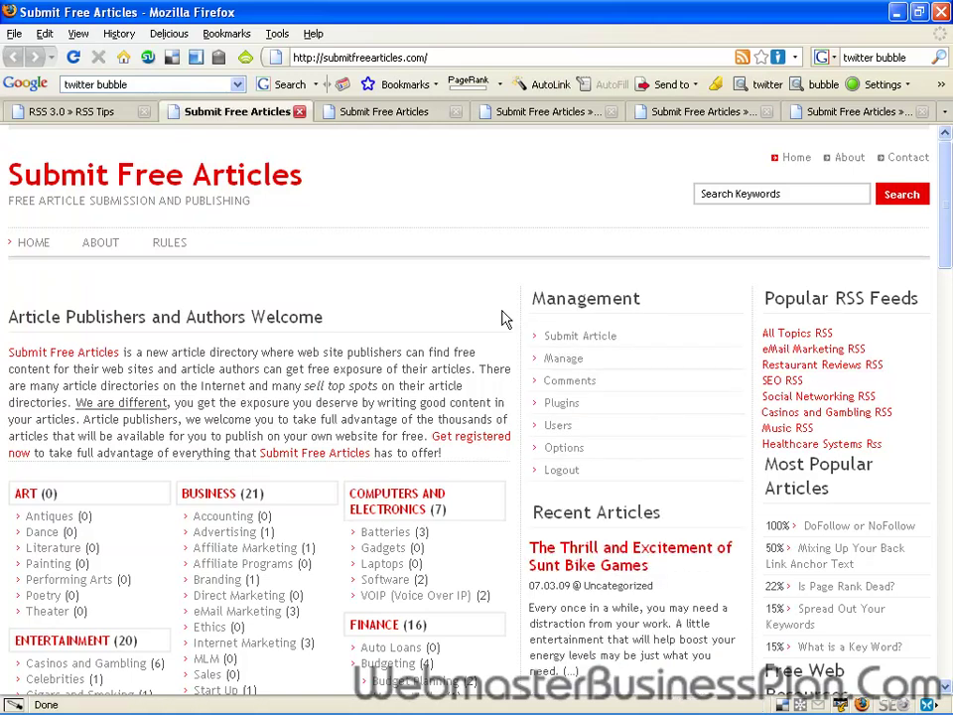
left_click(78, 112)
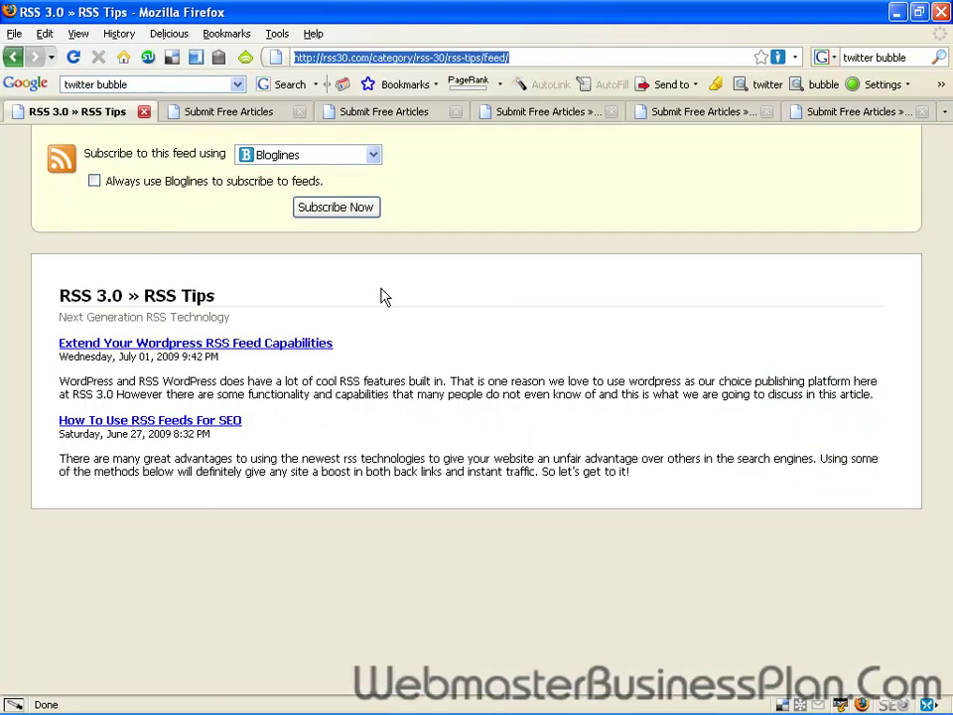
Go back to the rss30.com RSS Tips category page and scroll to the 'Extend Your Wordpress RSS Feed Capabilities' post
left_click(11, 58)
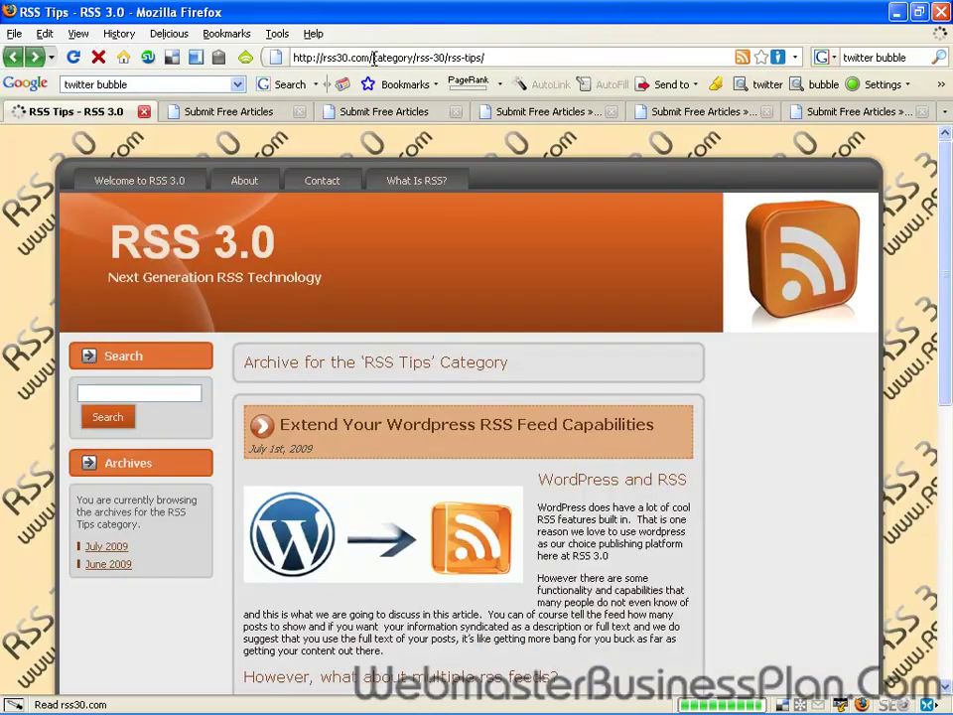
scroll(498, 302, "down", 1)
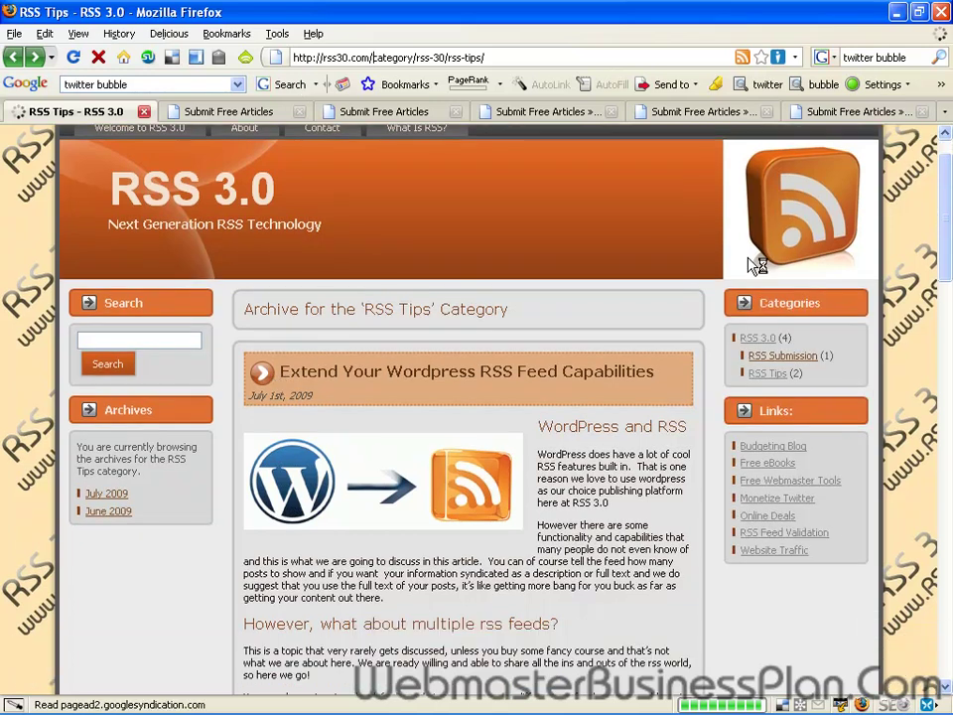
scroll(498, 541, "down", 4)
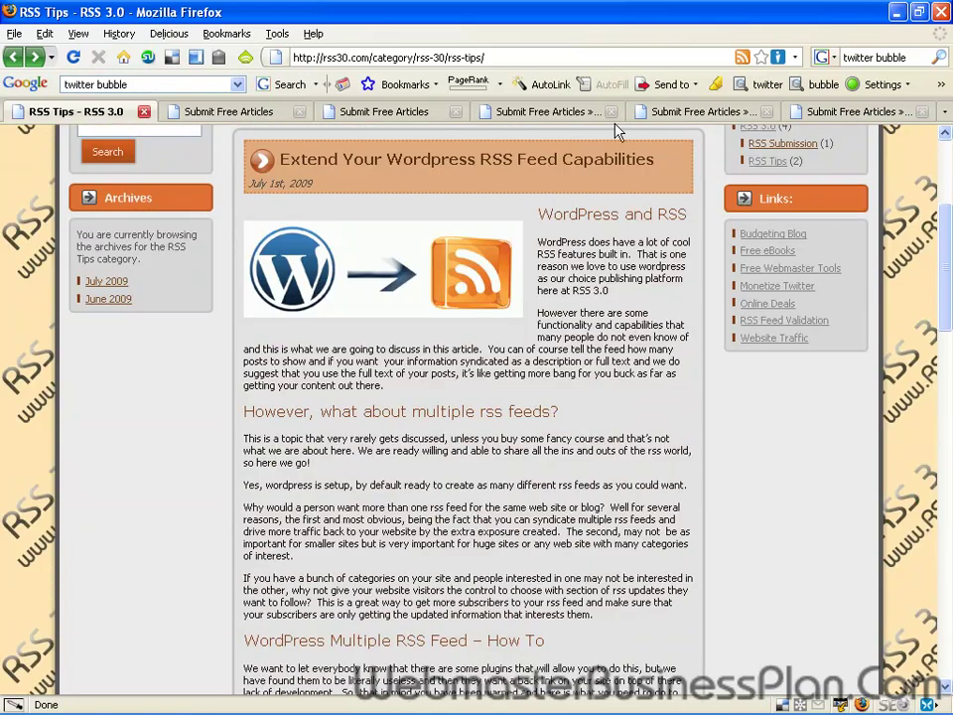
Close the Music, Restaurant Reviews and Search Engine Optimization feed tabs, then the main site feed tab
left_click(839, 115)
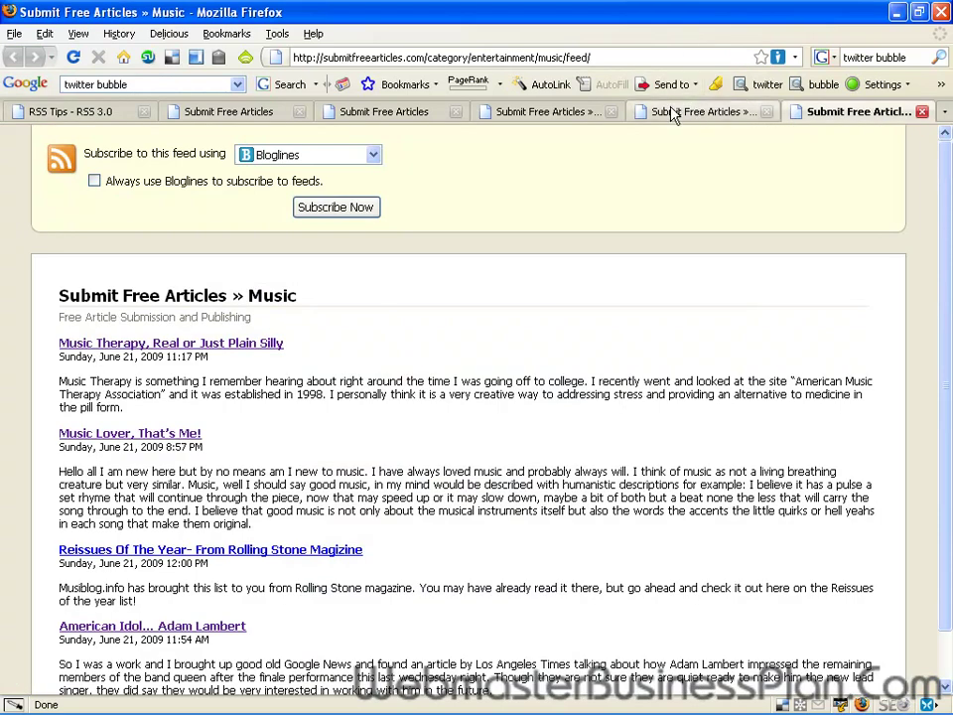
left_click(894, 112)
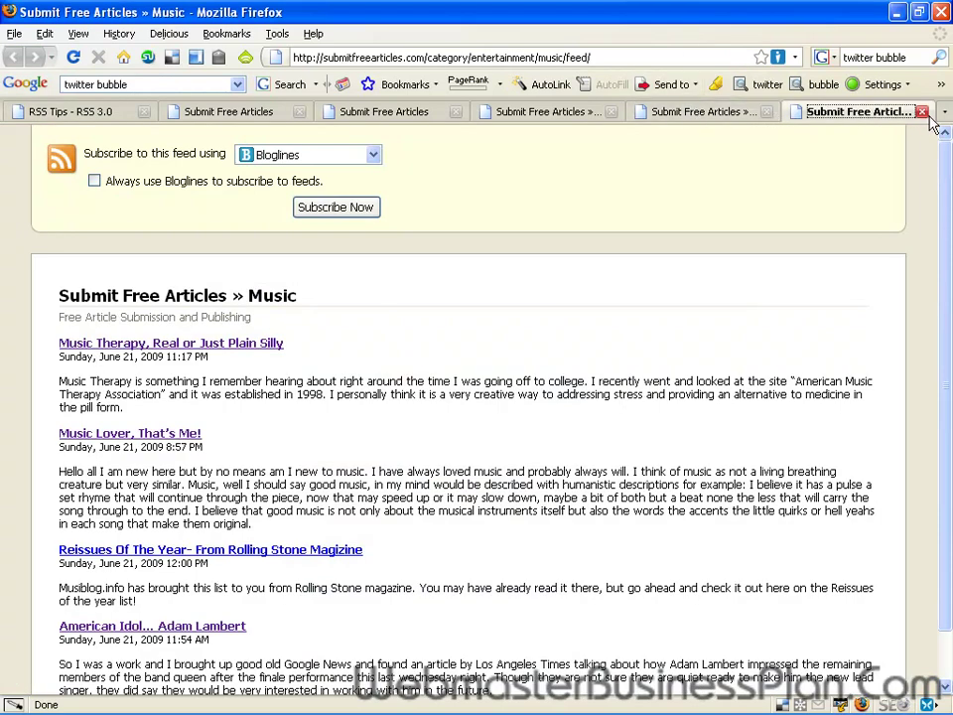
left_click(922, 113)
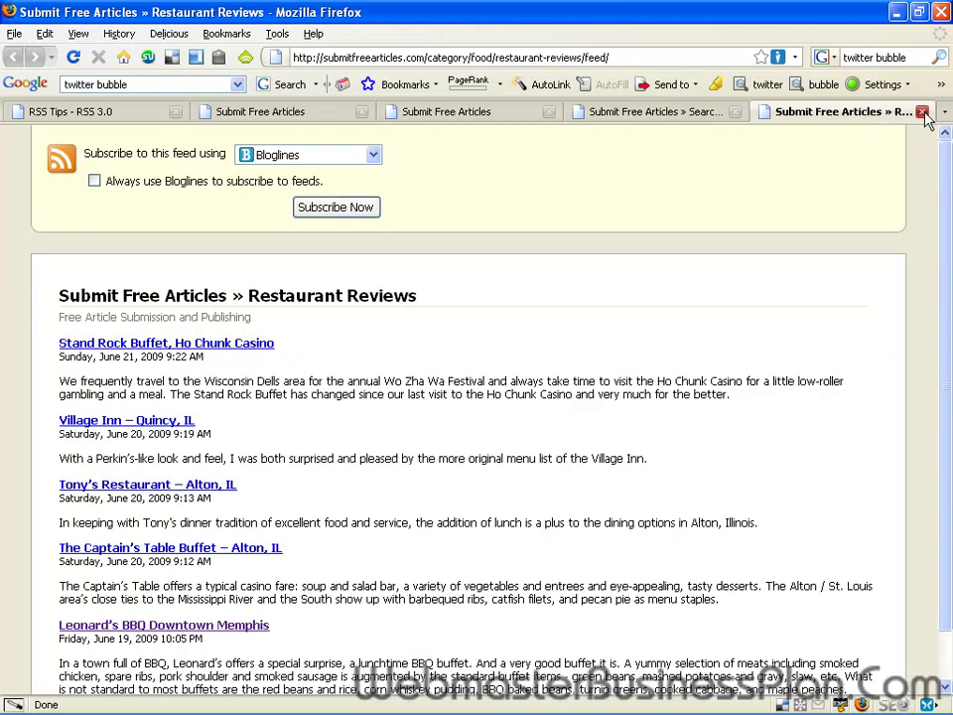
left_click(922, 112)
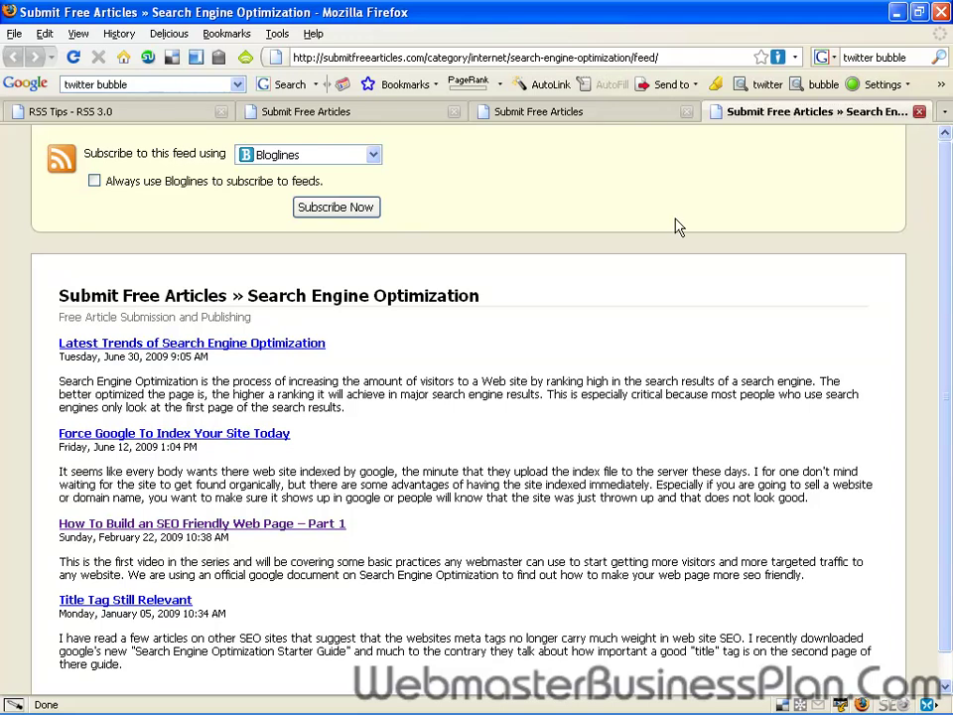
left_click(920, 112)
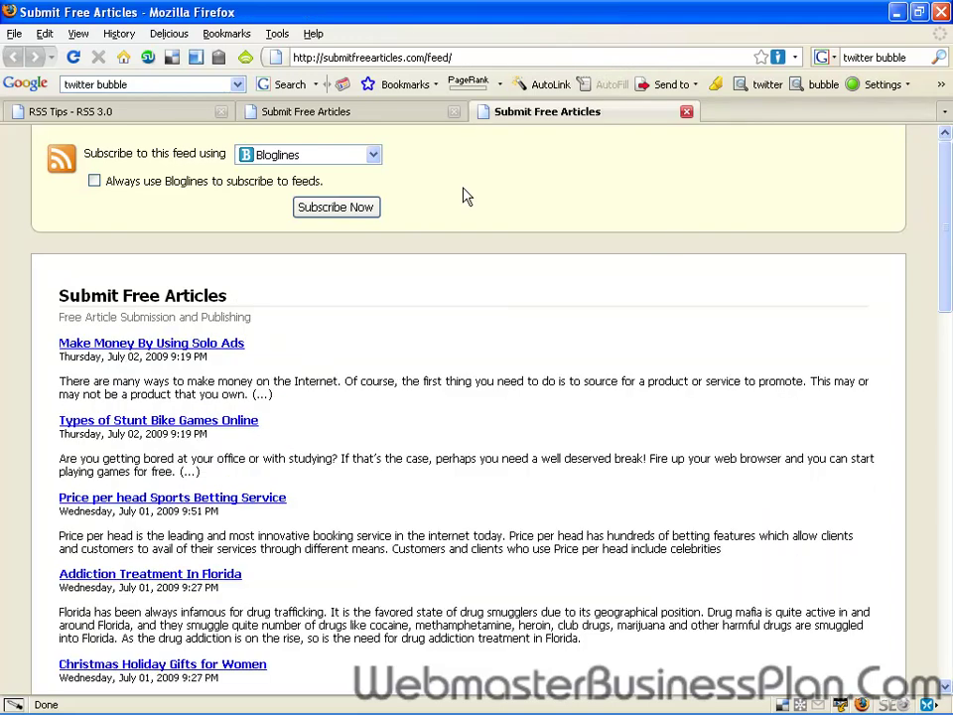
left_click(687, 113)
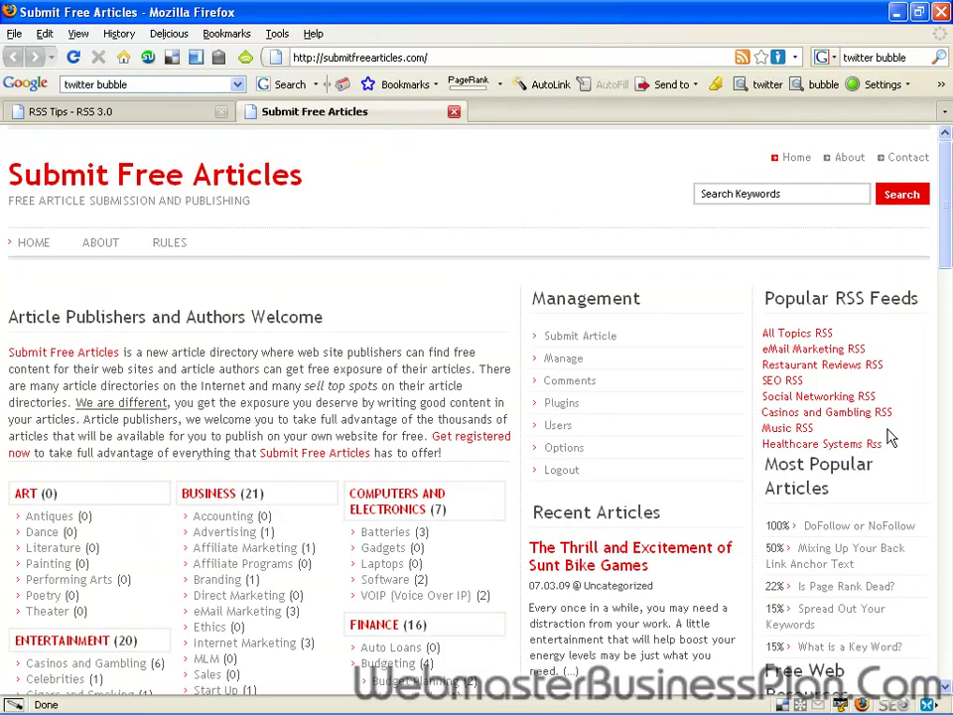
Go to the Submit Free Articles admin area via Manage and open Appearance > Widgets
left_click(553, 361)
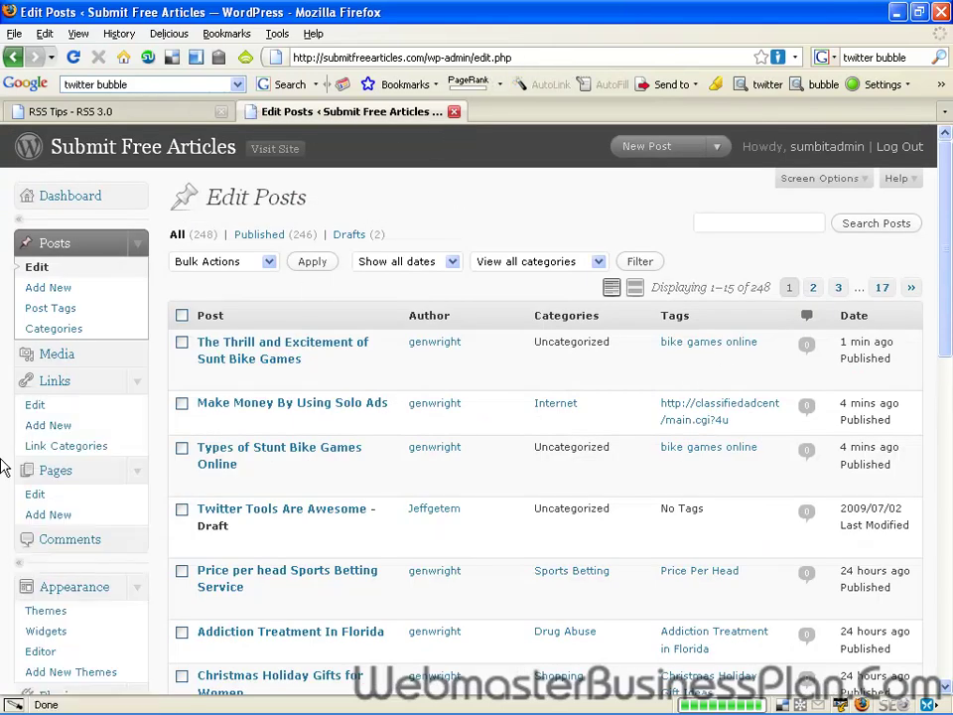
scroll(26, 434, "down", 3)
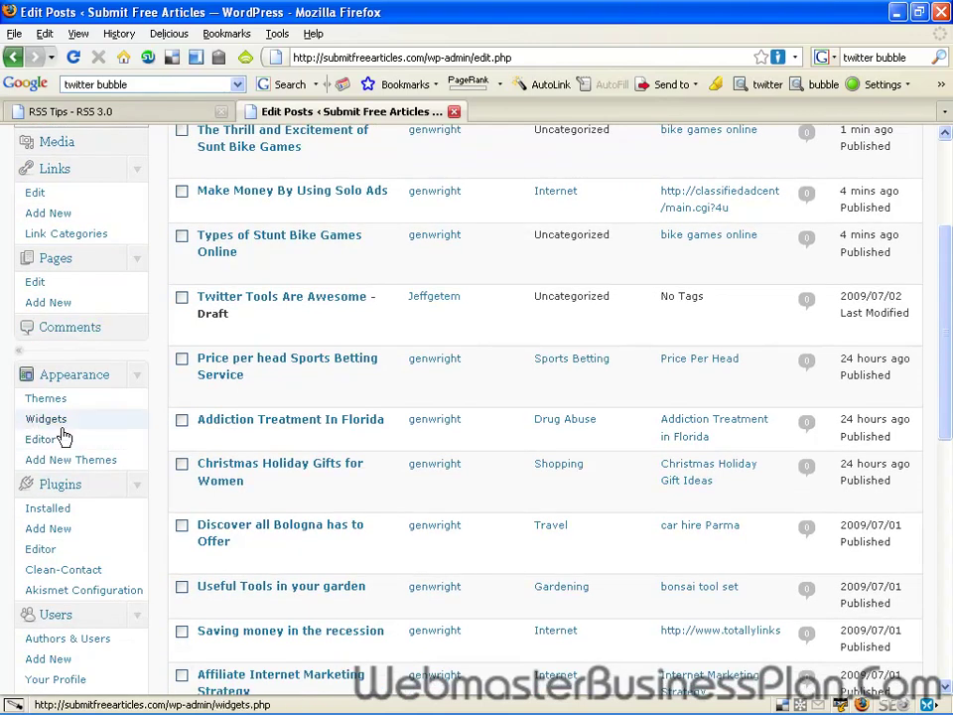
left_click(55, 428)
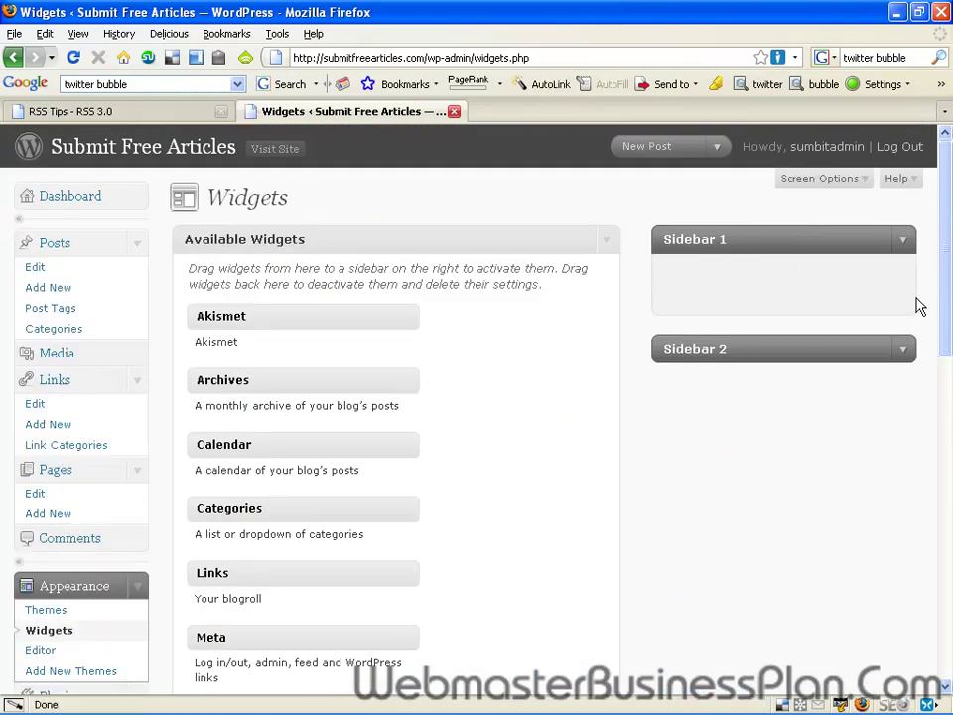
Expand Sidebar 2 and open the settings of its Text: Popular RSS Feeds widget
left_click(904, 351)
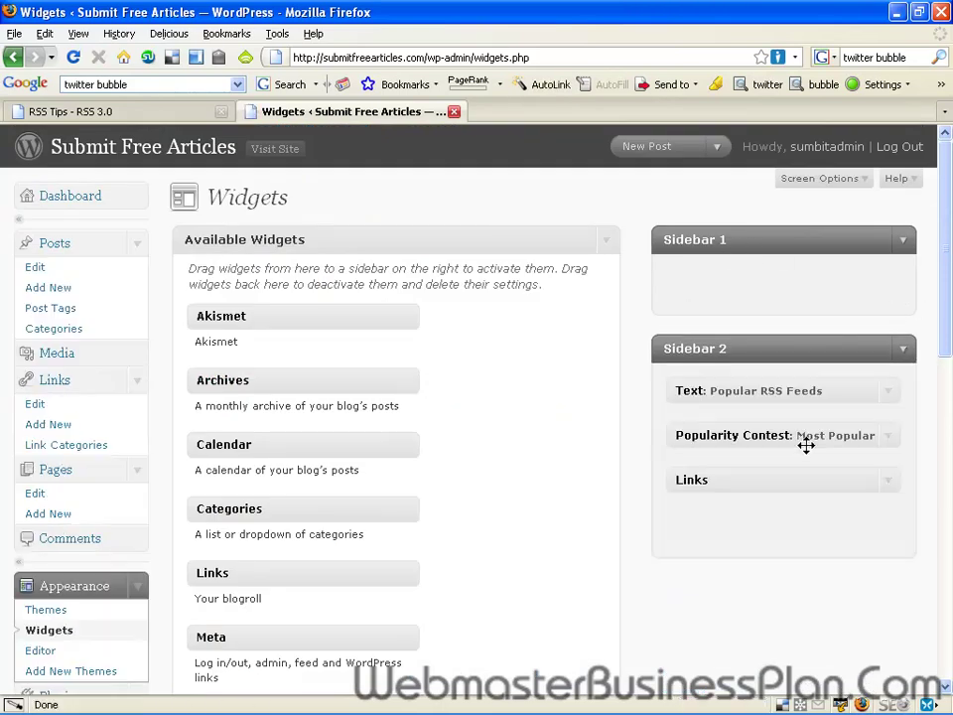
scroll(199, 446, "down", 5)
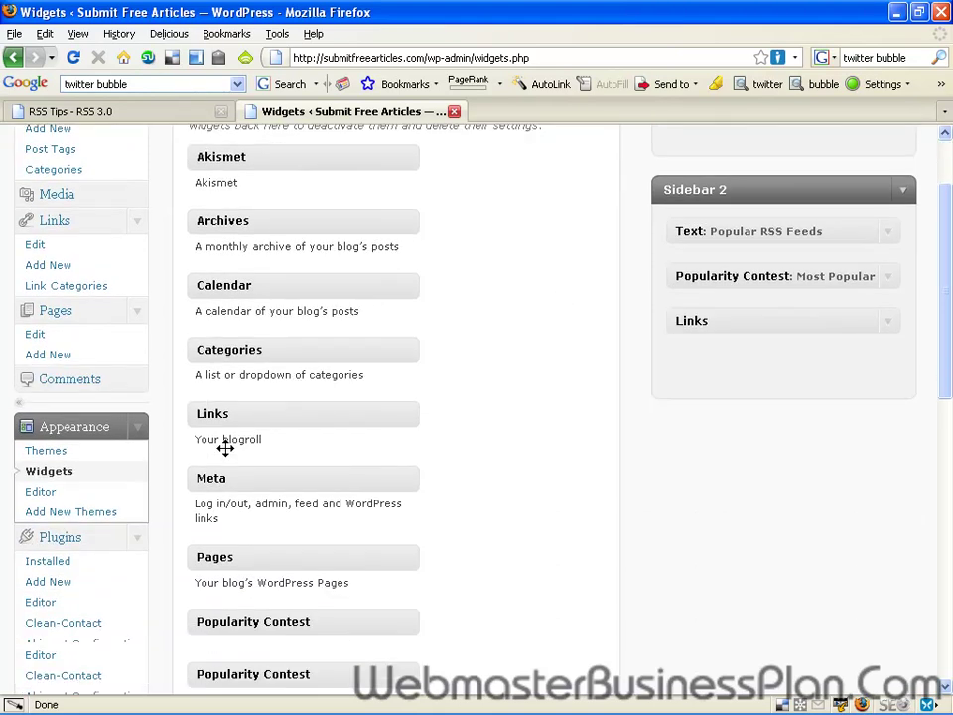
scroll(226, 449, "down", 5)
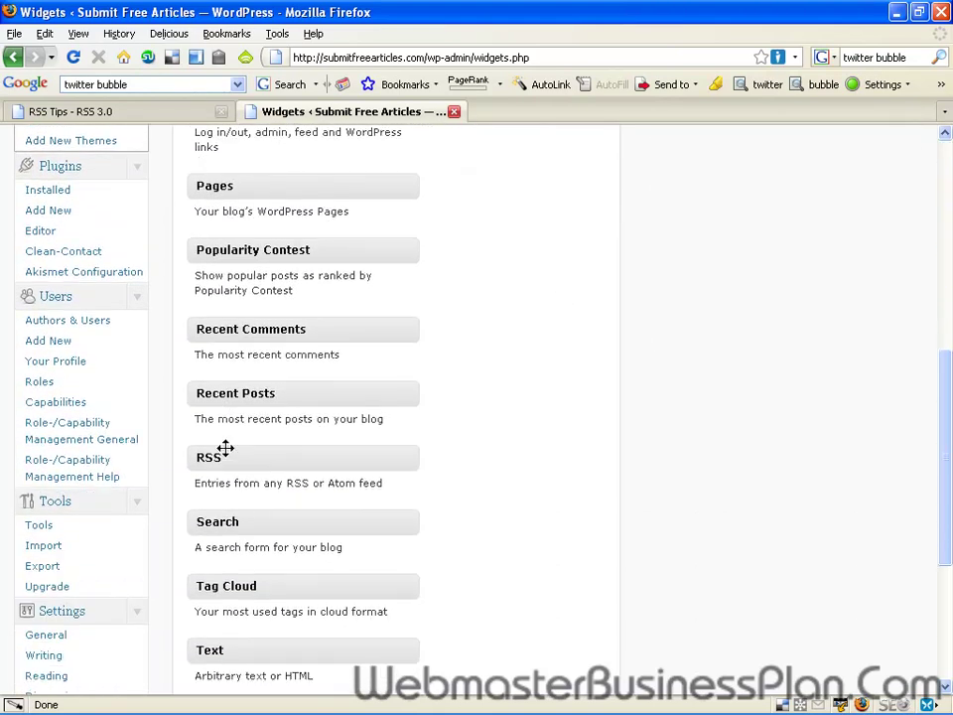
left_click_drag(209, 646, 708, 413)
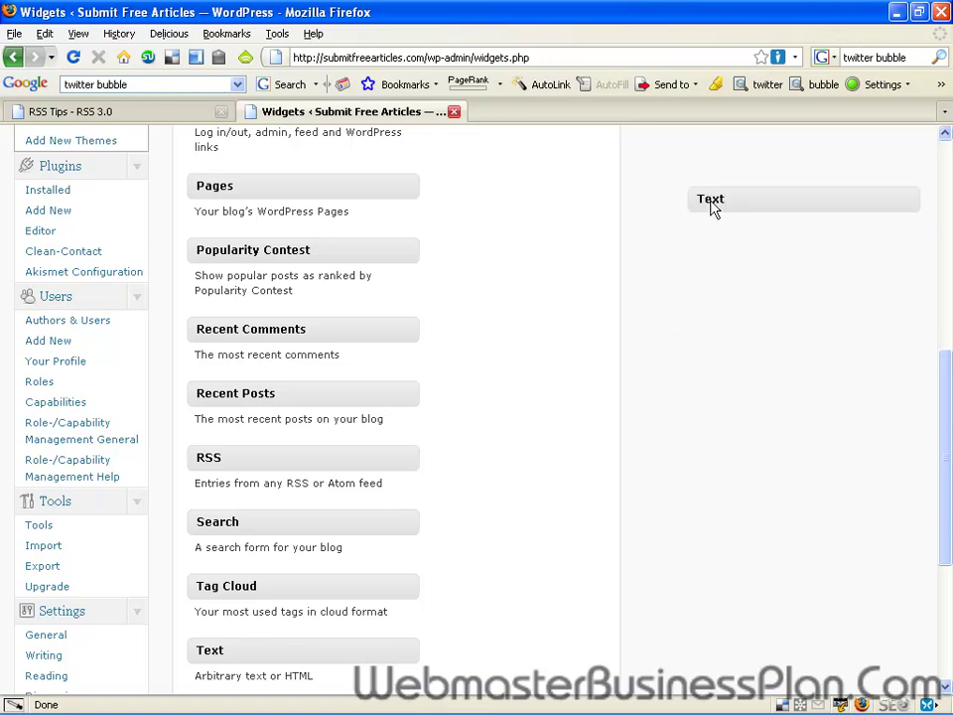
left_click_drag(944, 362, 909, 198)
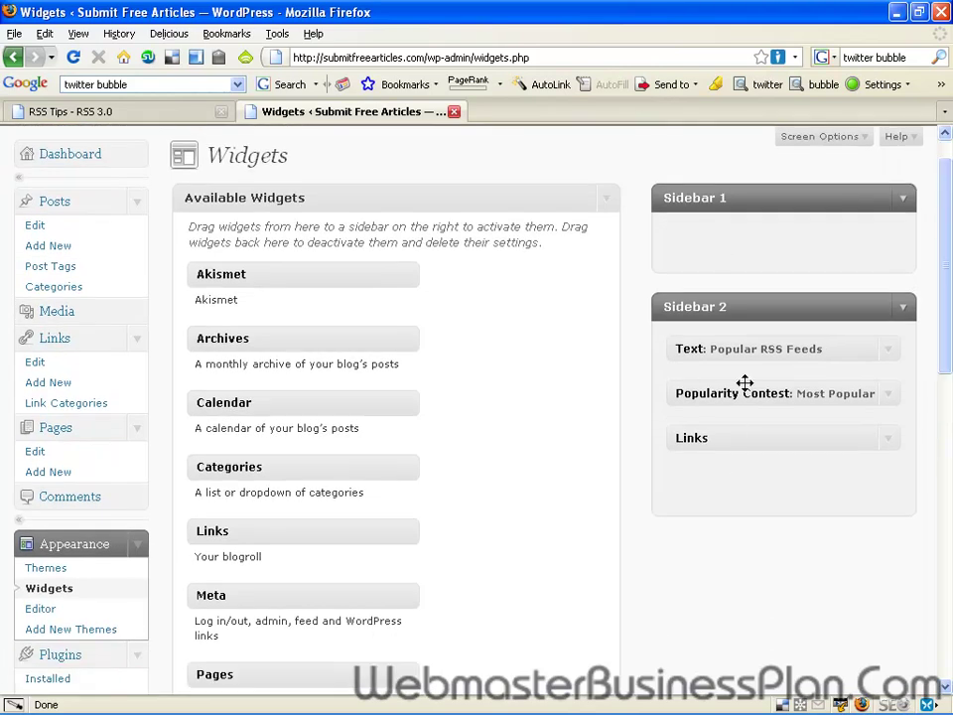
scroll(754, 317, "down", 1)
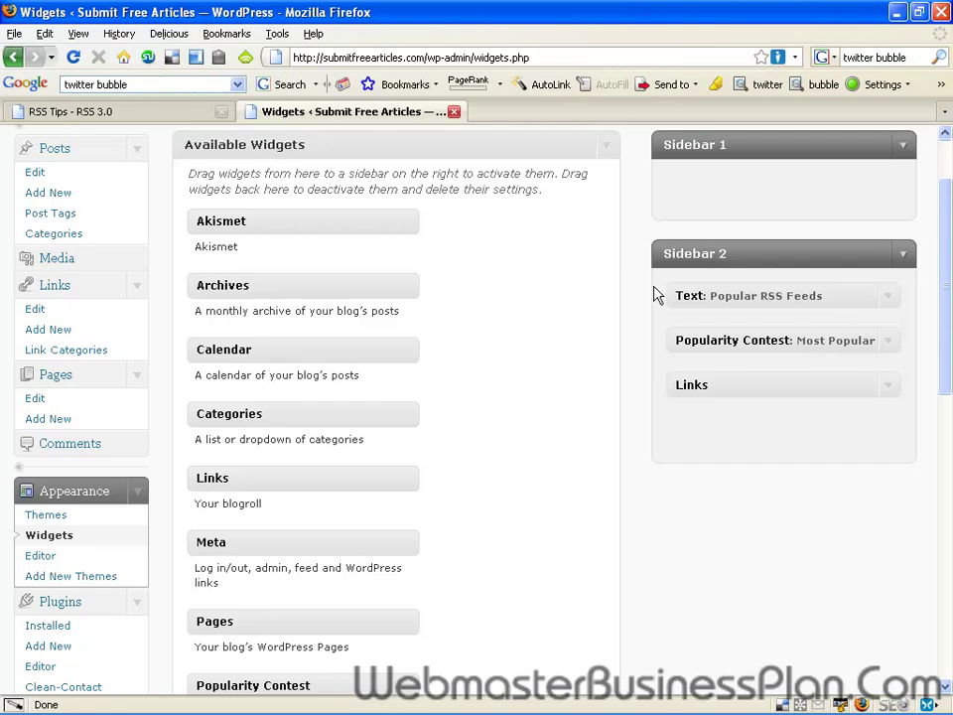
left_click(768, 306)
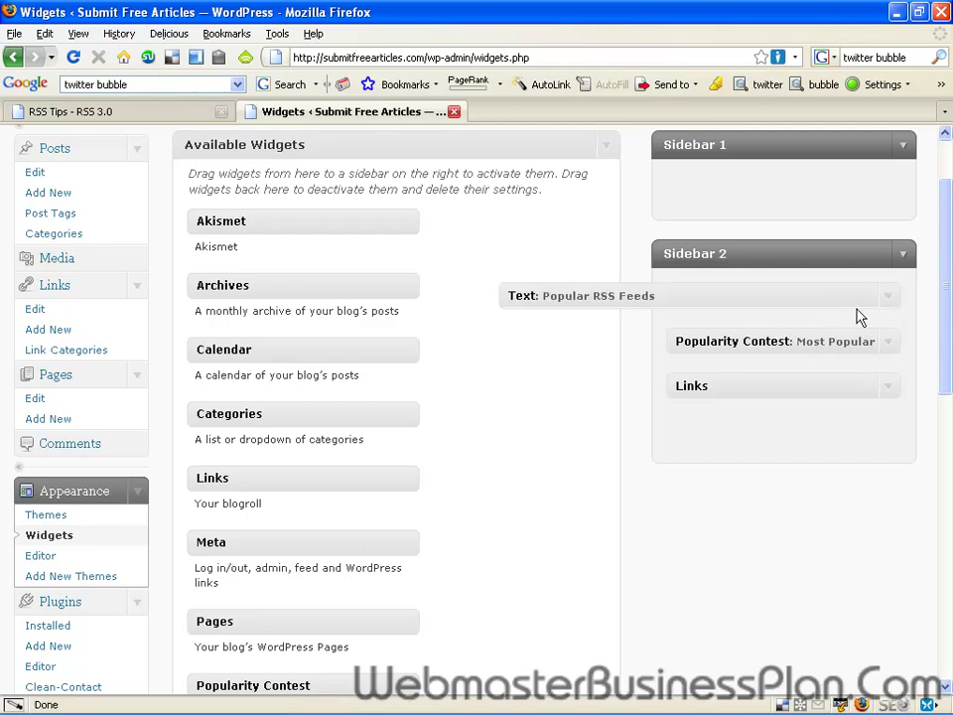
left_click_drag(661, 349, 509, 346)
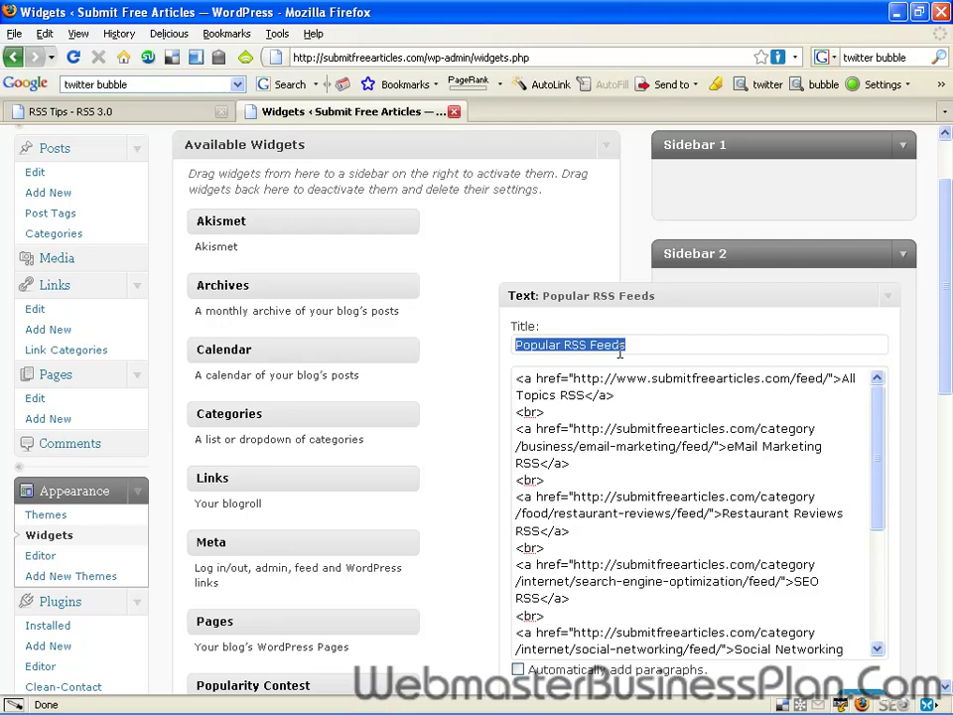
left_click_drag(519, 379, 621, 398)
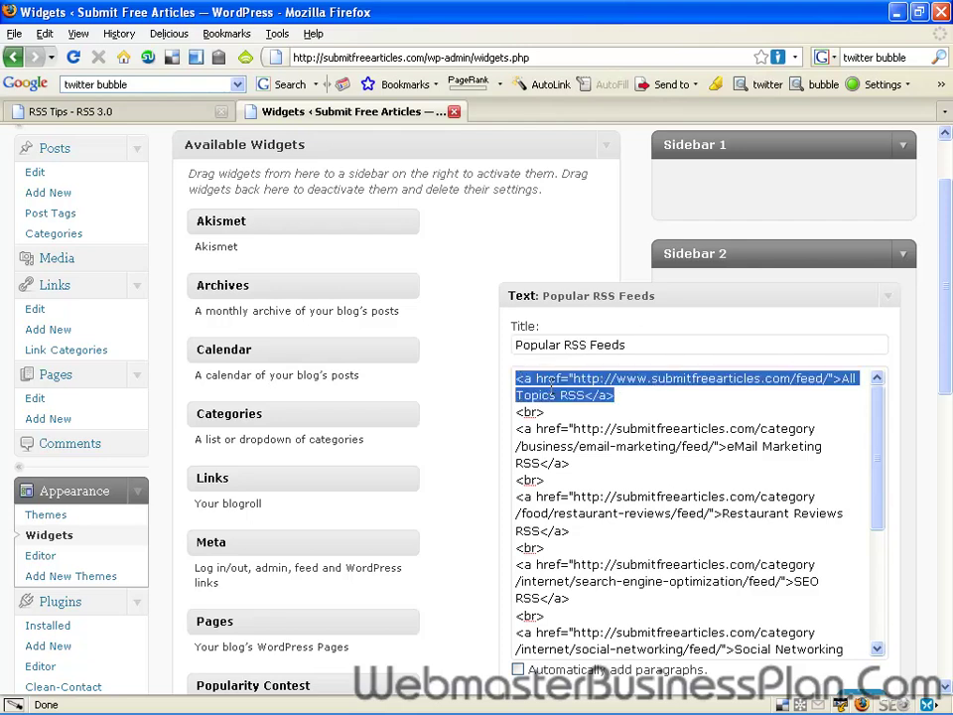
left_click(780, 378)
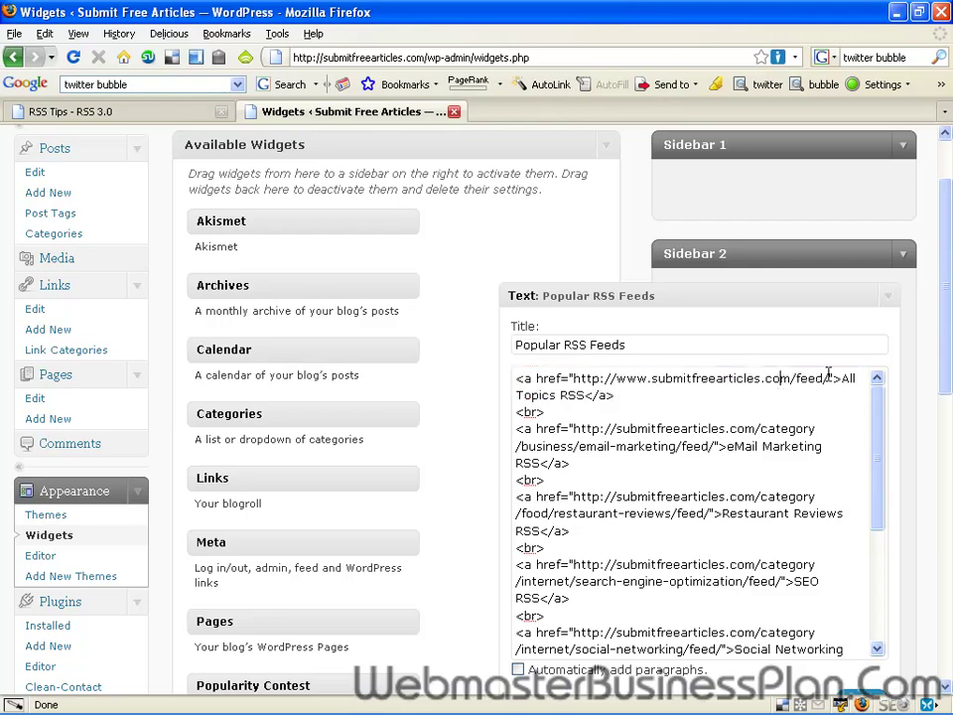
left_click_drag(827, 379, 576, 379)
left_click_drag(840, 379, 593, 396)
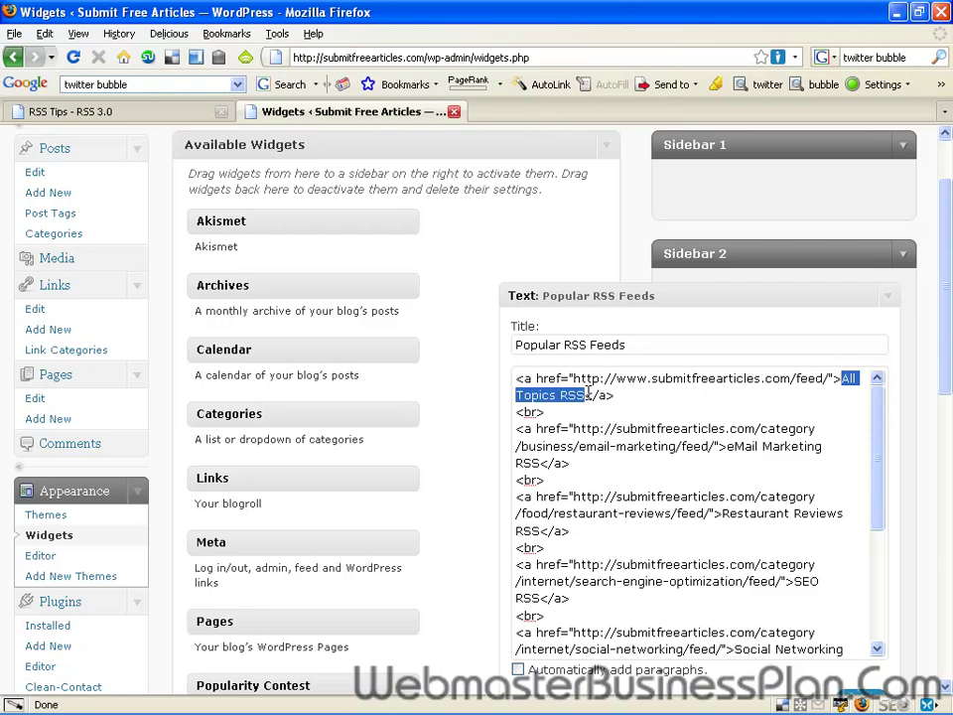
left_click_drag(586, 446, 566, 463)
scroll(552, 471, "down", 4)
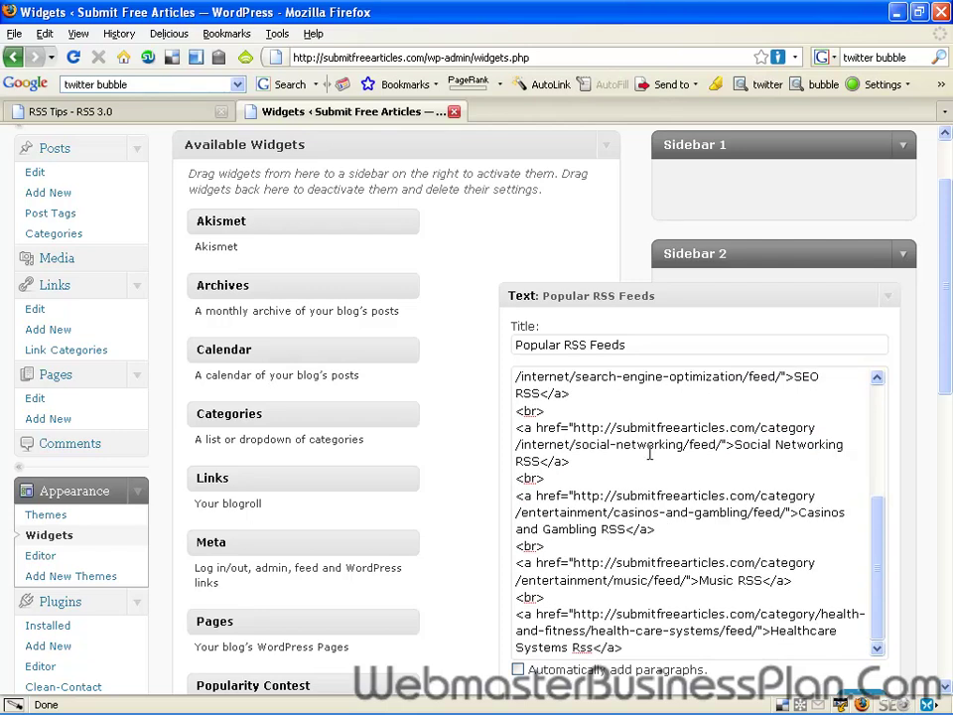
scroll(650, 452, "down", 5)
scroll(633, 525, "up", 4)
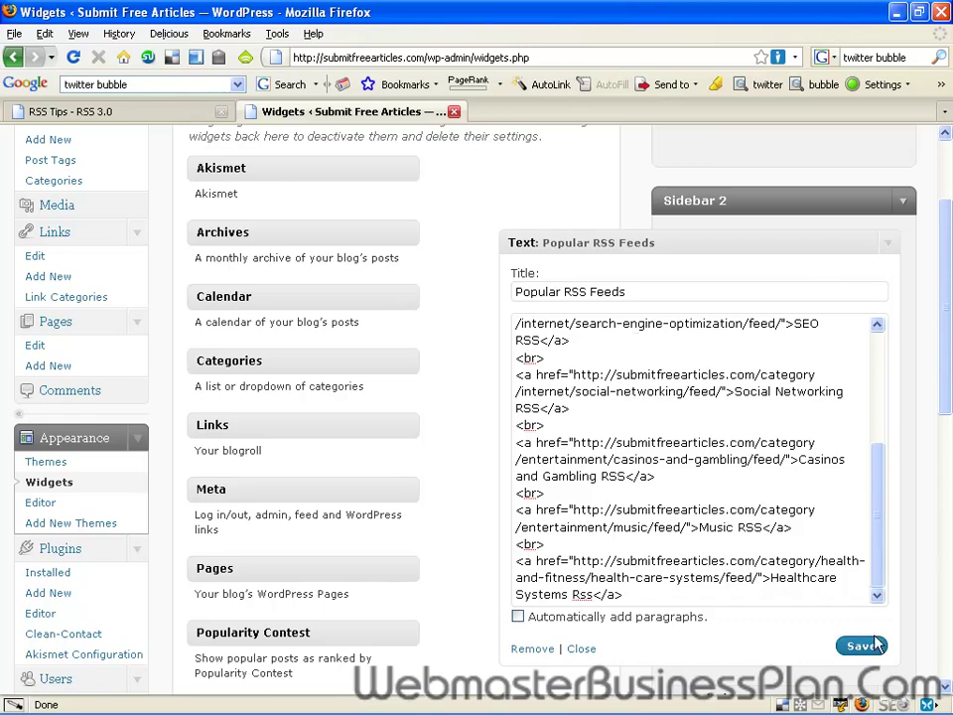
scroll(562, 486, "up", 4)
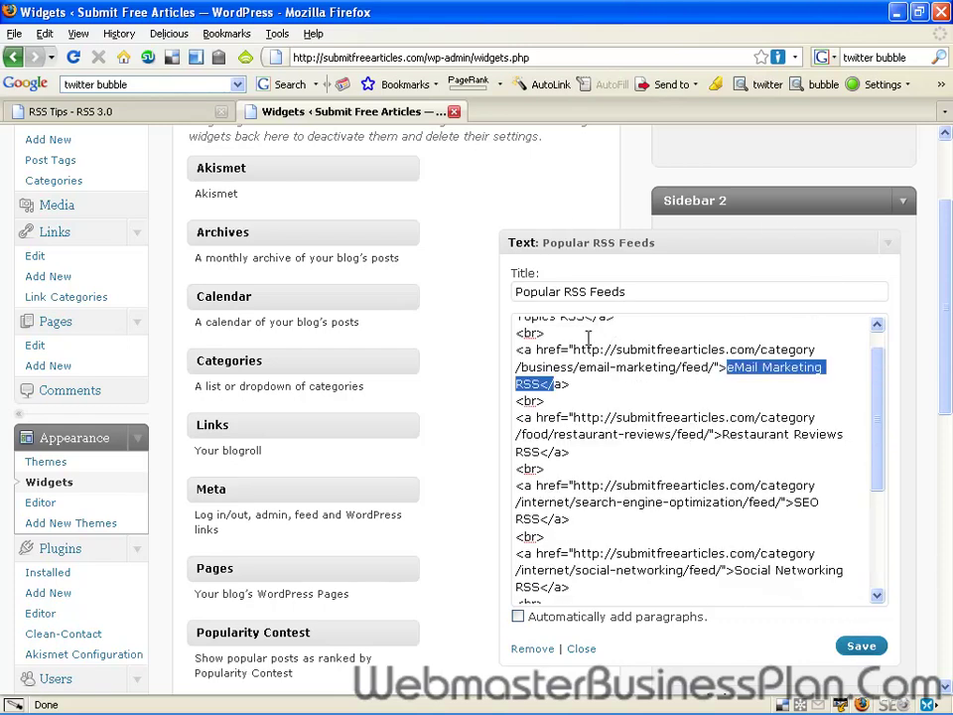
scroll(589, 338, "up", 1)
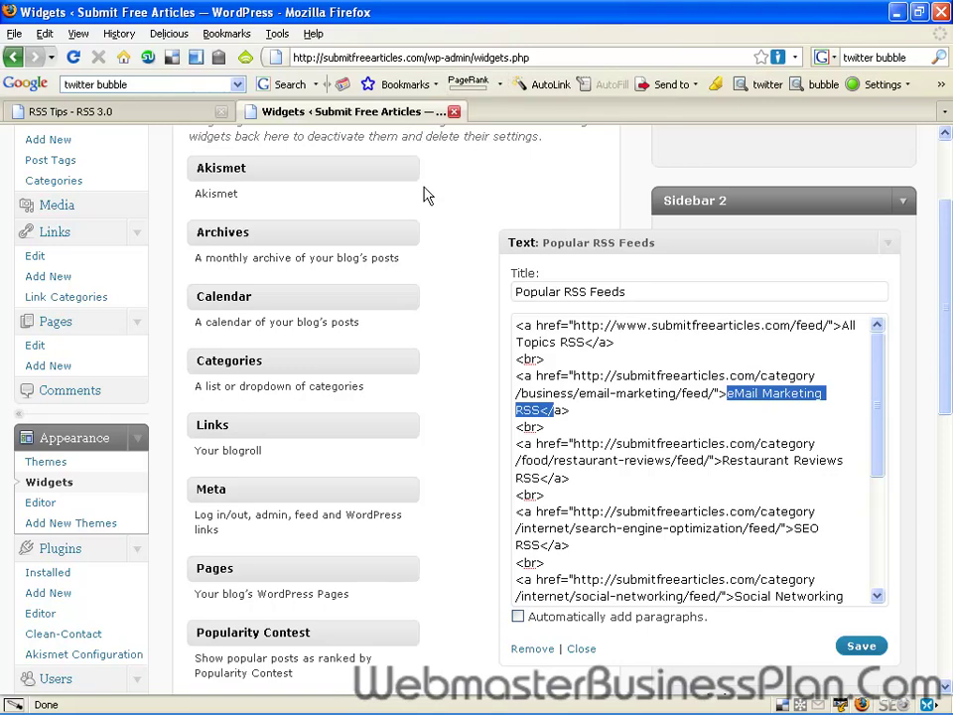
scroll(417, 179, "up", 3)
left_click(184, 149)
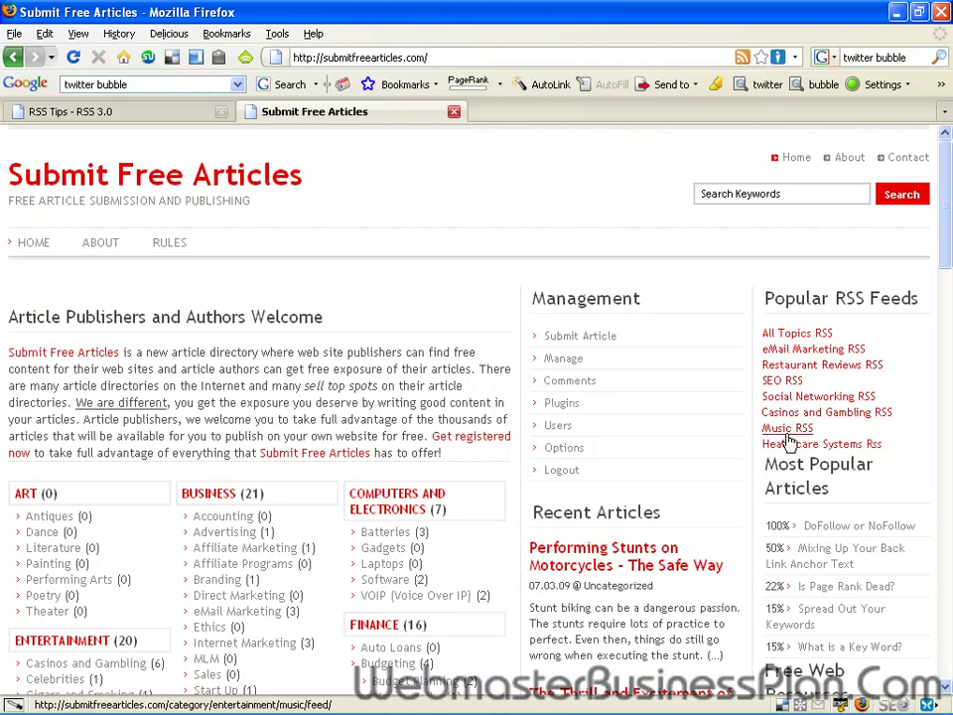
Open the Restaurant Reviews RSS link from the live site's Popular RSS Feeds sidebar
left_click(786, 366)
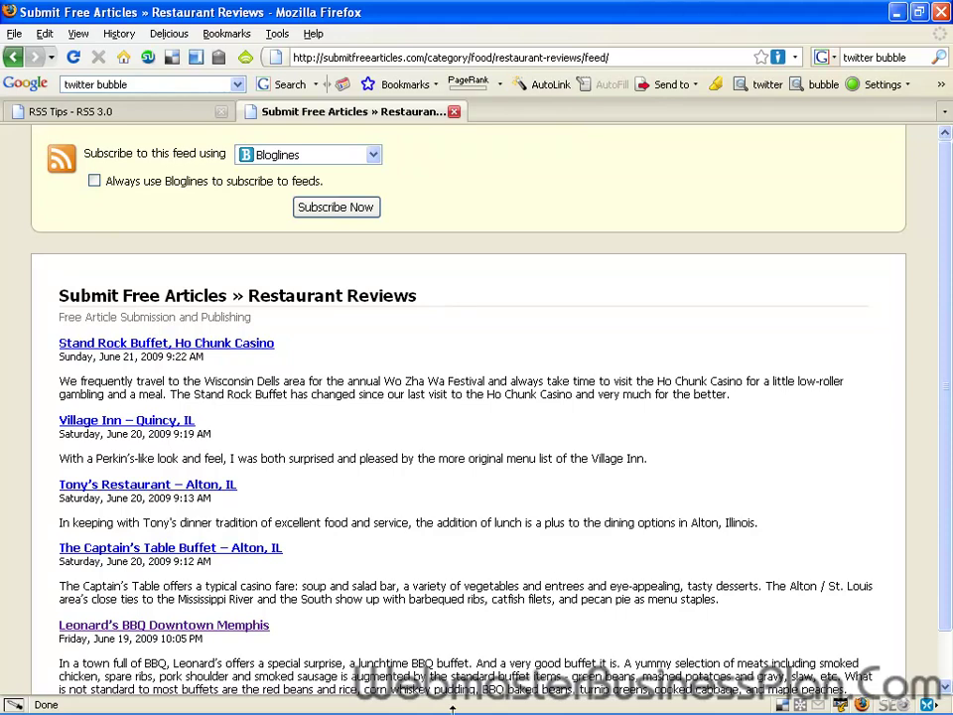
mouse_move(447, 709)
left_click(117, 113)
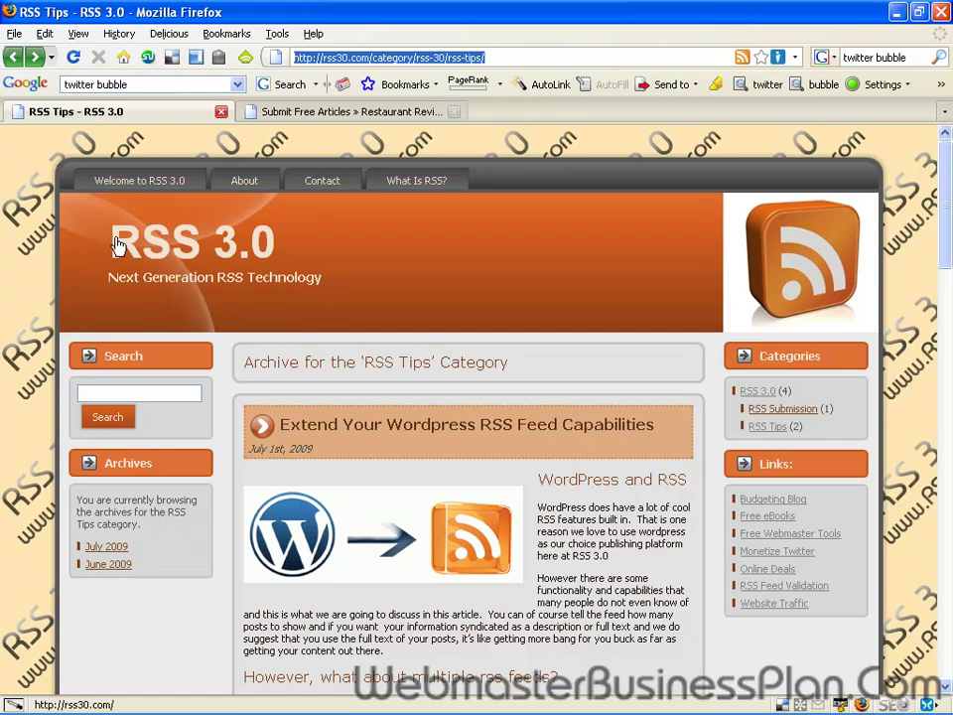
left_click_drag(283, 244, 142, 243)
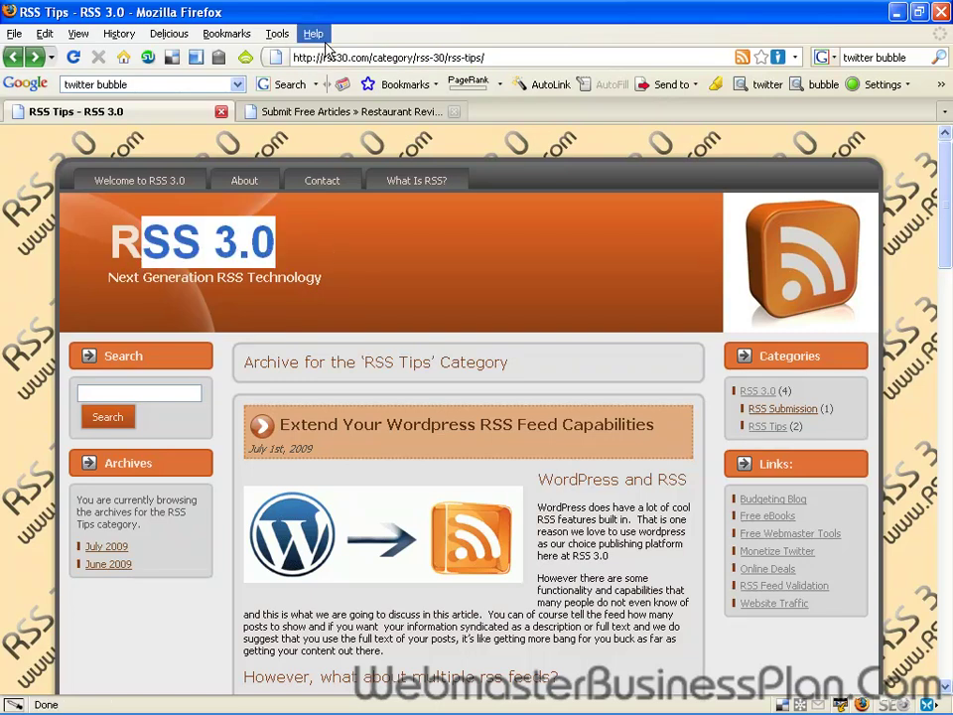
left_click_drag(369, 54, 292, 57)
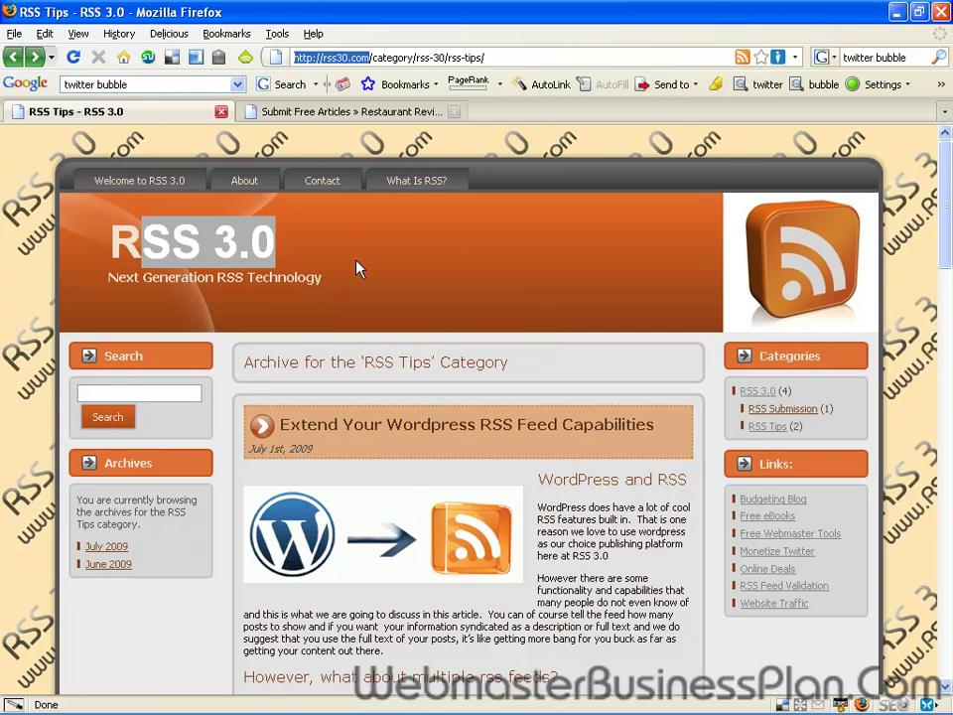
scroll(417, 377, "down", 3)
scroll(417, 377, "down", 4)
scroll(421, 378, "up", 7)
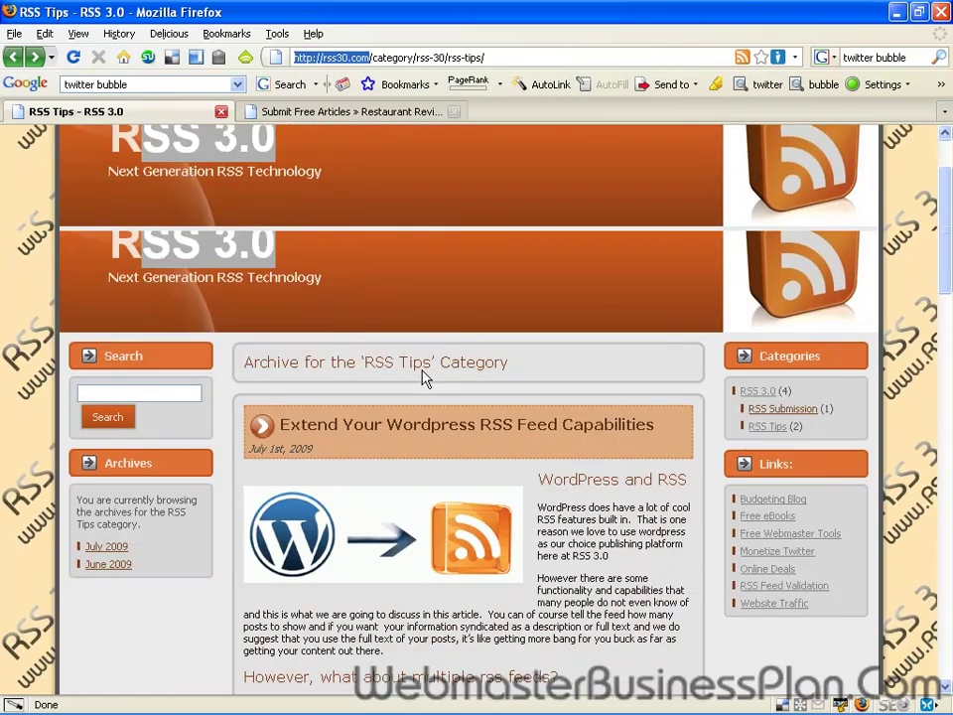